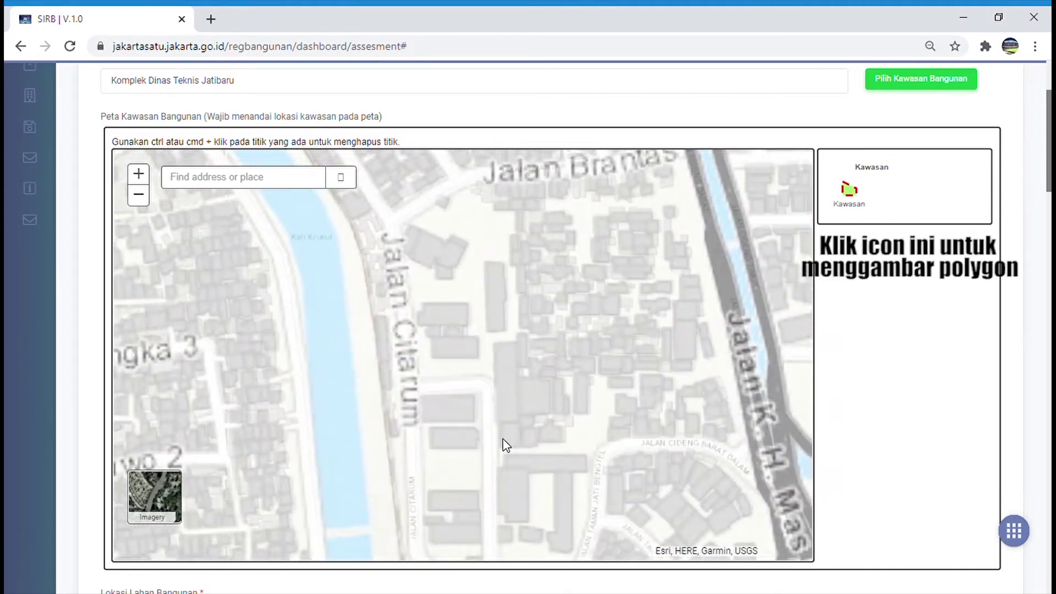
# Draw a Kawasan polygon on the map around the building complex beside Jalan Citarum, from Jalan Brantas south to Jalan Taman Jati Baru
pyautogui.moveTo(502, 441); pyautogui.dragTo(479, 407)
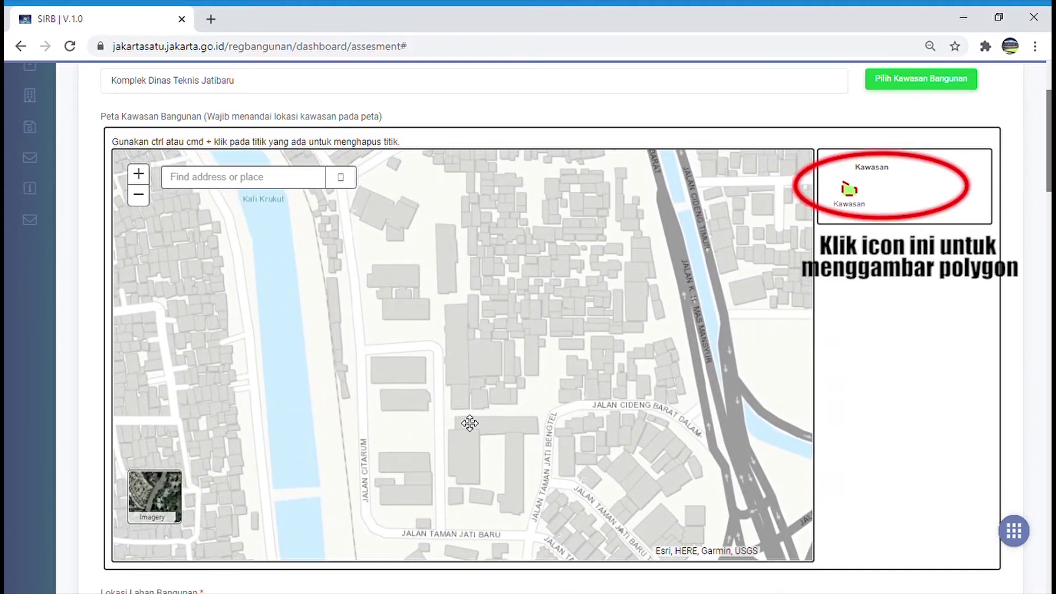
pyautogui.scroll(-2, 478, 418)
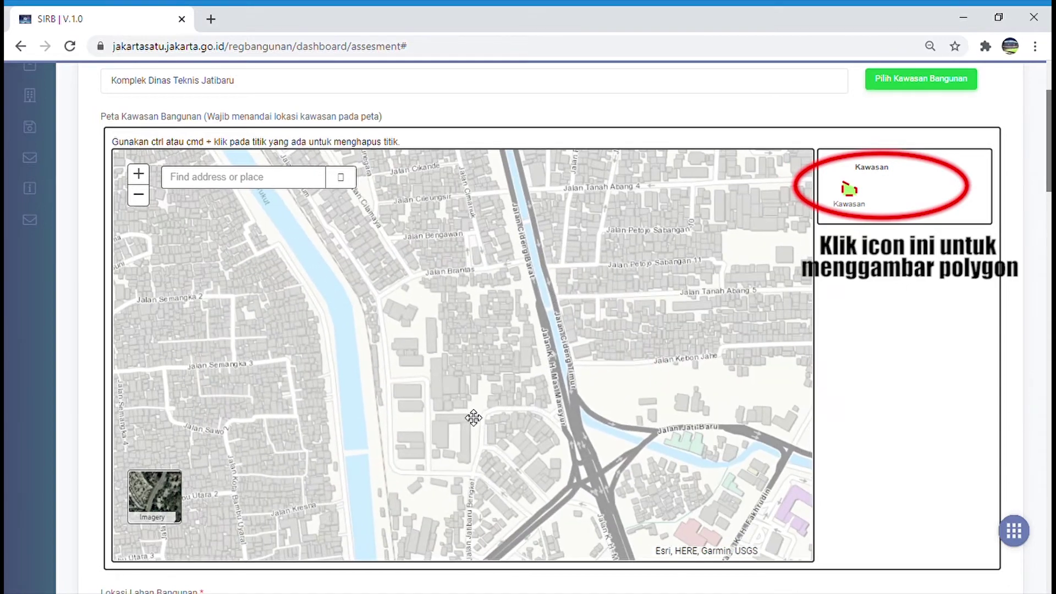
pyautogui.click(848, 189)
pyautogui.scroll(3, 848, 189)
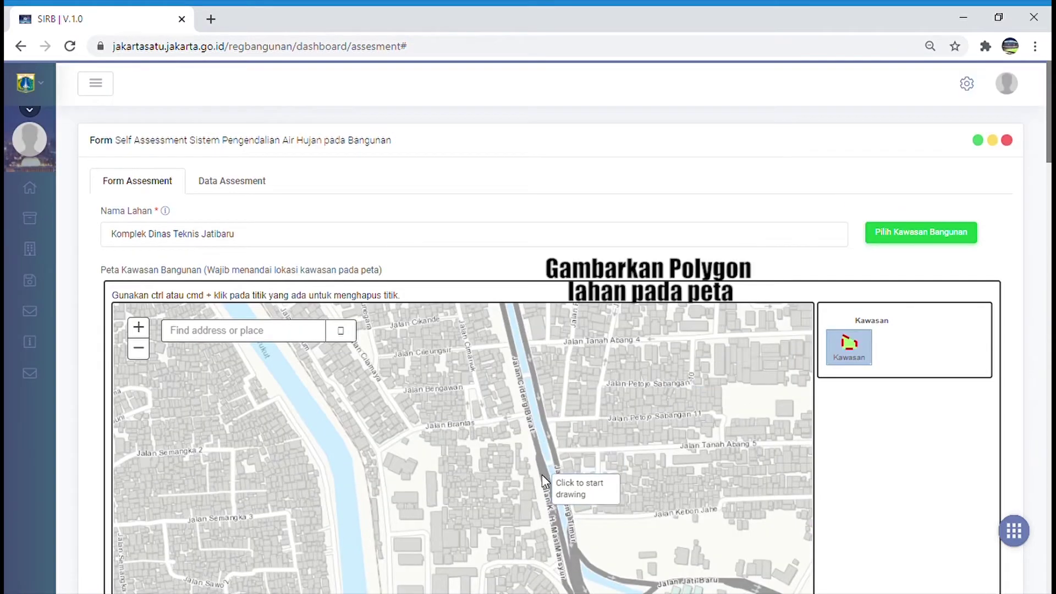
pyautogui.scroll(-4, 655, 341)
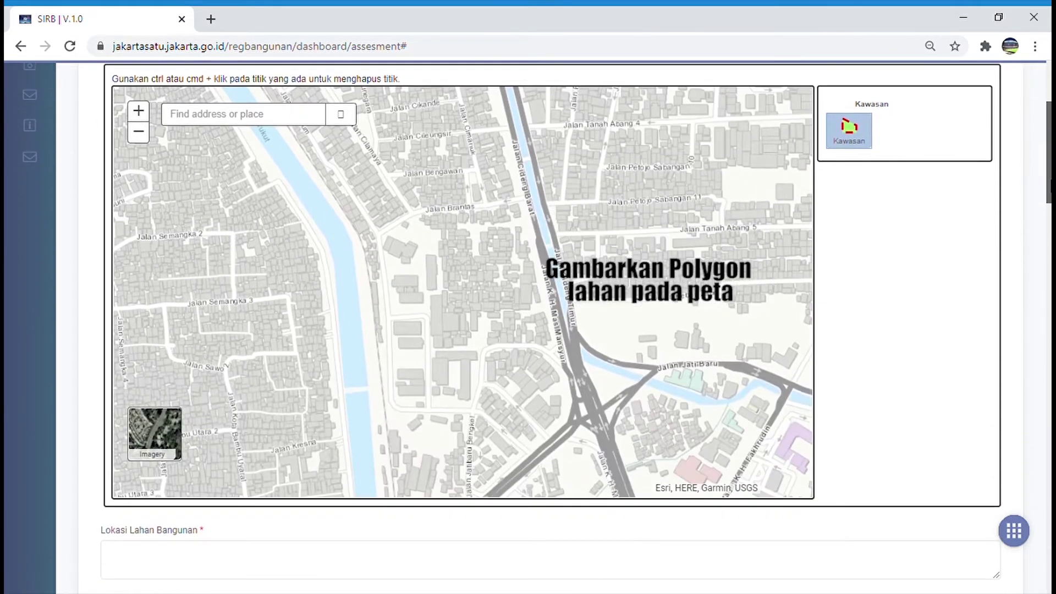
pyautogui.click(382, 226)
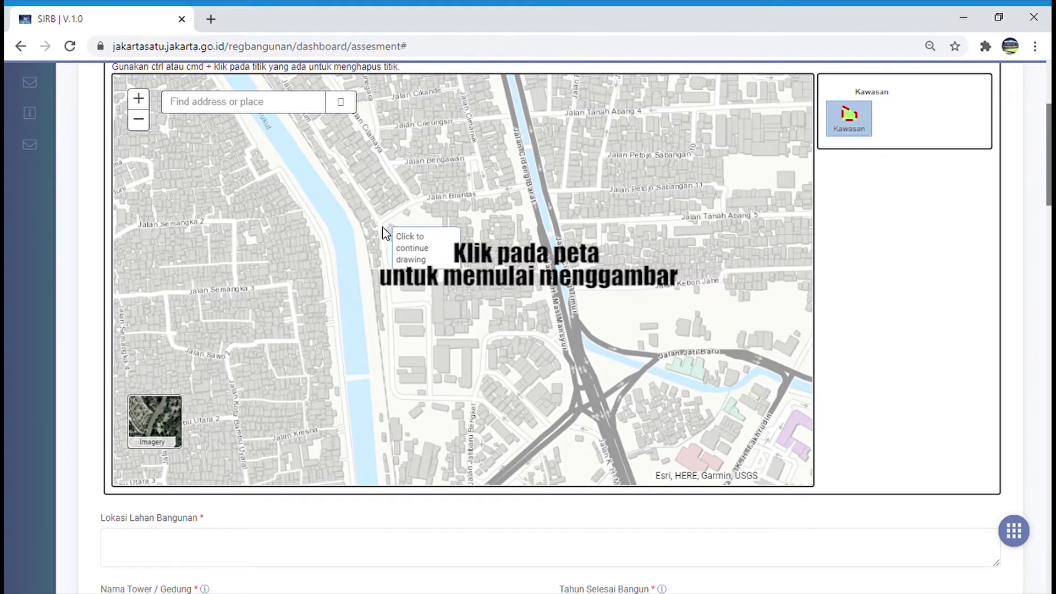
pyautogui.click(395, 396)
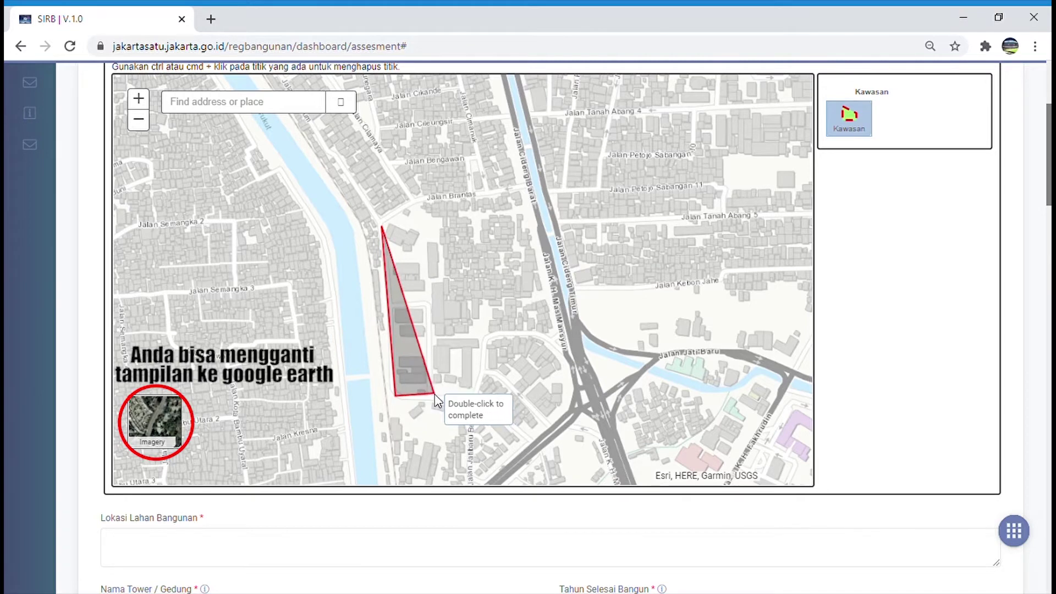
pyautogui.click(429, 395)
pyautogui.click(429, 334)
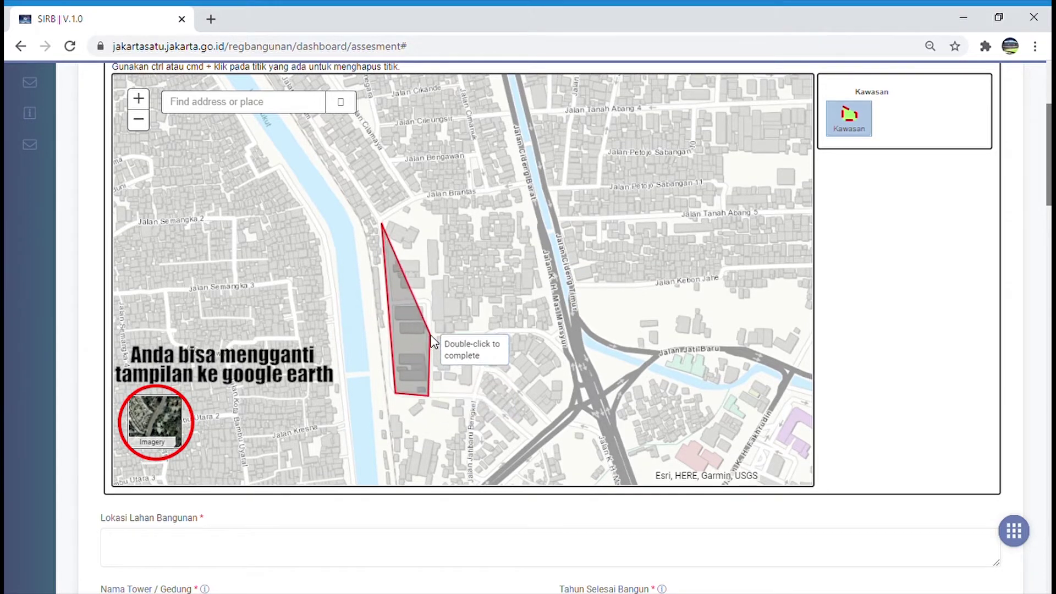
pyautogui.click(445, 333)
pyautogui.click(440, 221)
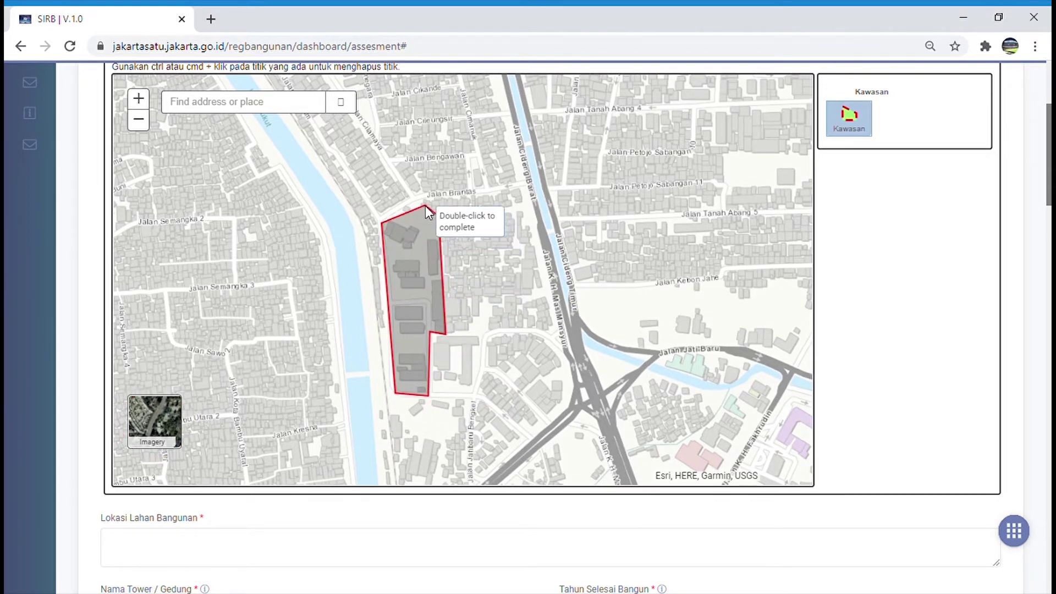
pyautogui.doubleClick(414, 203)
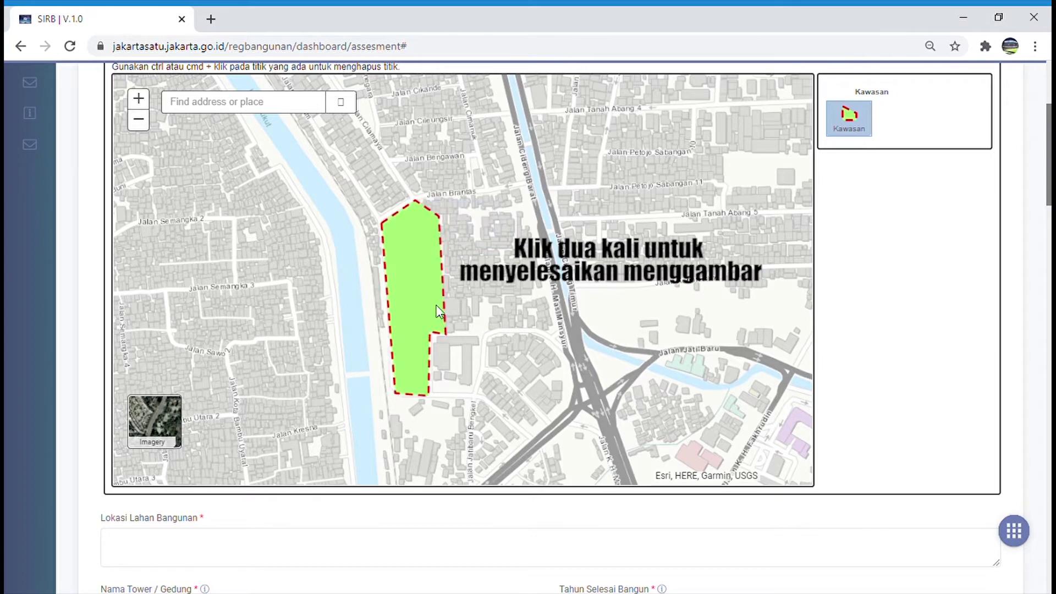
pyautogui.scroll(-1, 505, 348)
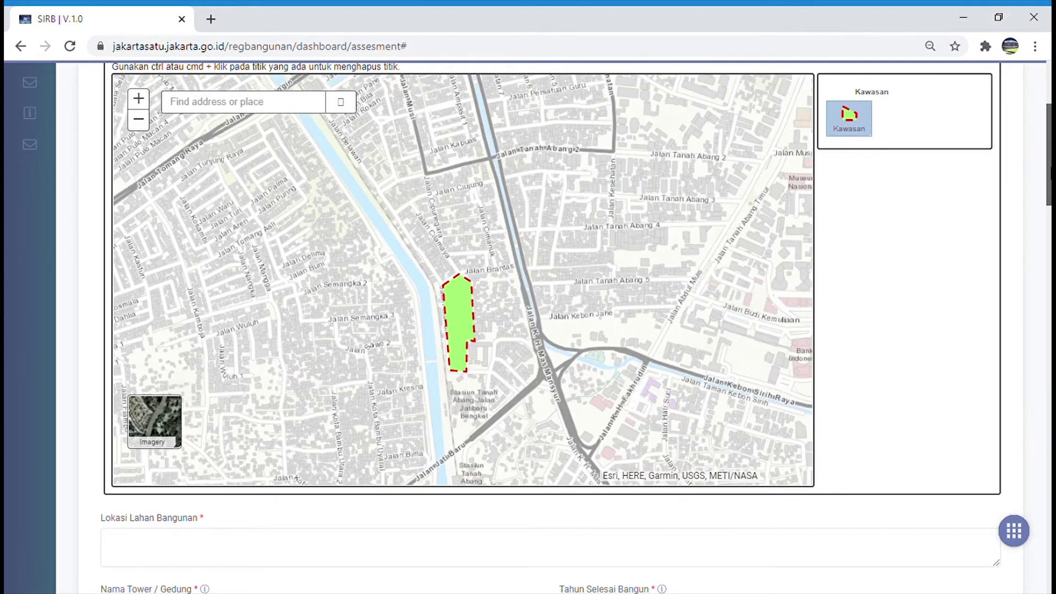
# Fill in Lokasi Lahan Bangunan with the site's full address, including street, number, RT/RW, kelurahan, kecamatan and administrative city
pyautogui.scroll(-5, 1023, 228)
pyautogui.click(210, 308)
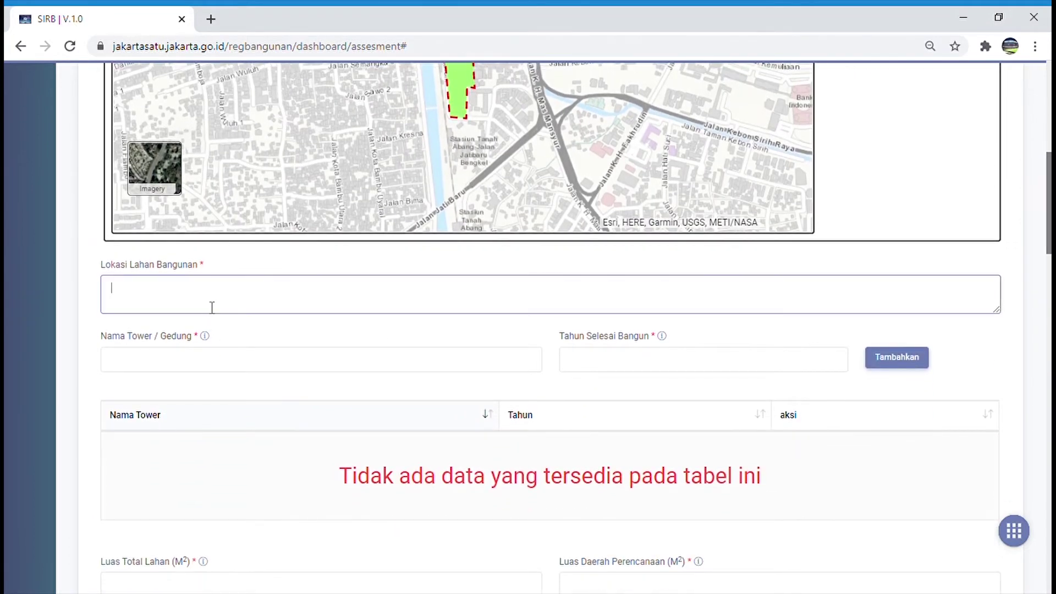
pyautogui.write('Jl. Taman ')
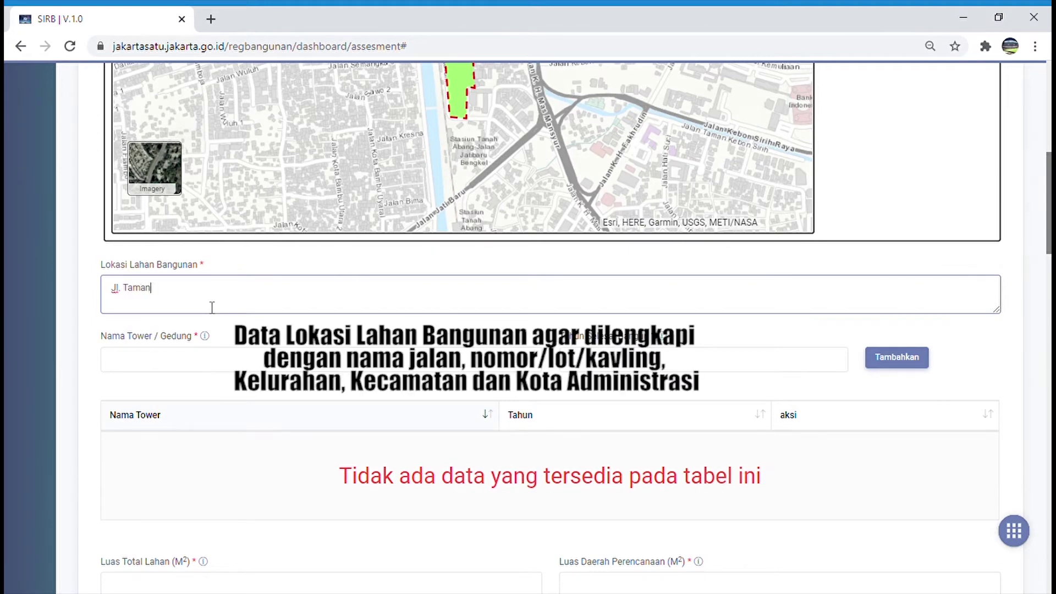
pyautogui.write('Jati Baru No.1 RT 010')
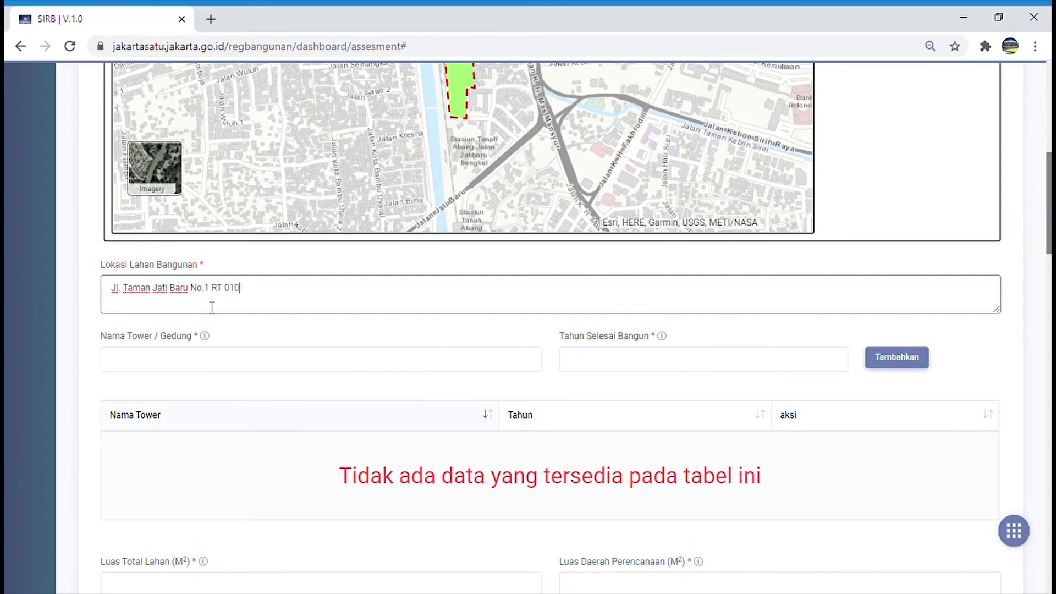
pyautogui.write('/012, Cideng, Gambir')
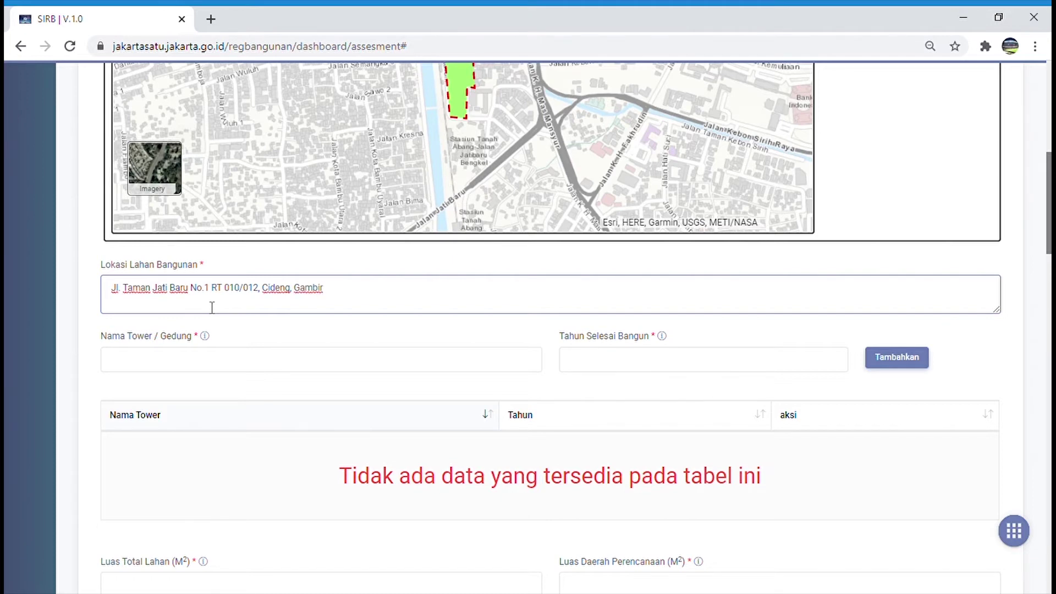
pyautogui.write(', Jakarta Pusat')
# Add the building "Gedung Dinas Citata" with completion year 2014 to the tower list
pyautogui.click(285, 368)
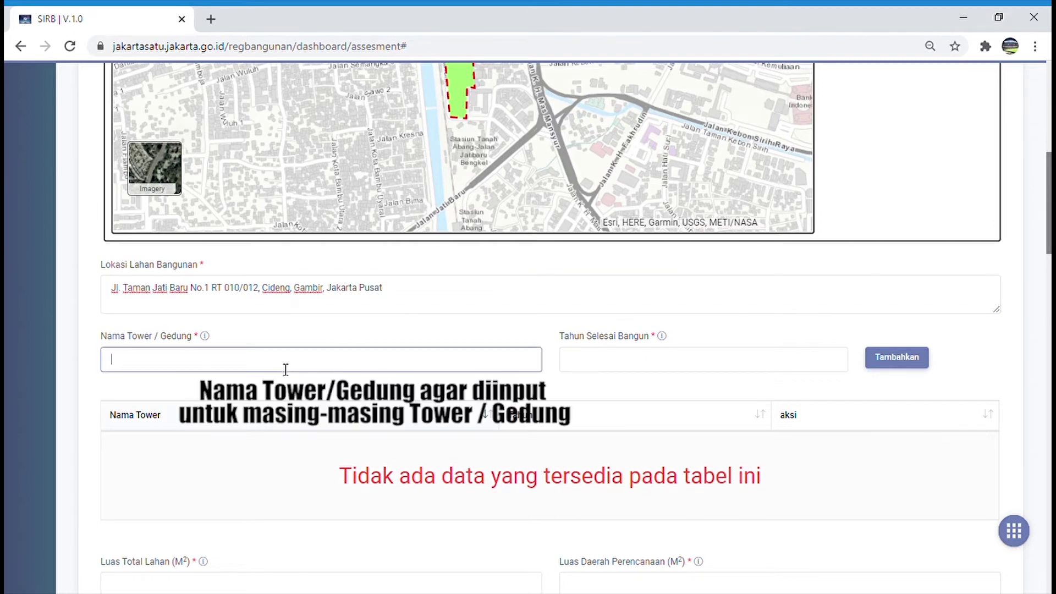
pyautogui.write('Gedung Dinas Citata')
pyautogui.click(649, 365)
pyautogui.write('2')
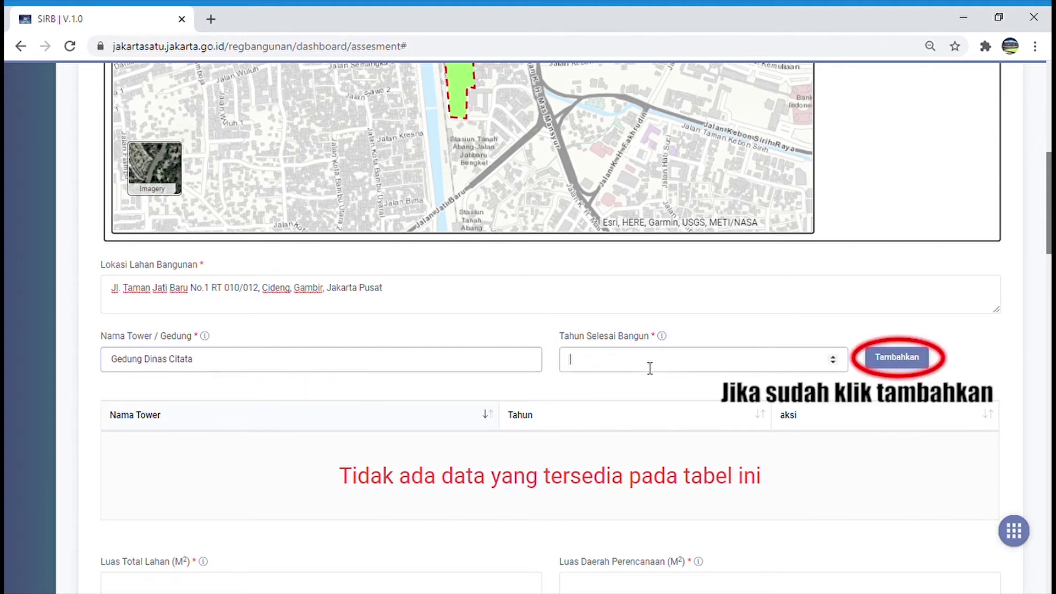
pyautogui.write('014')
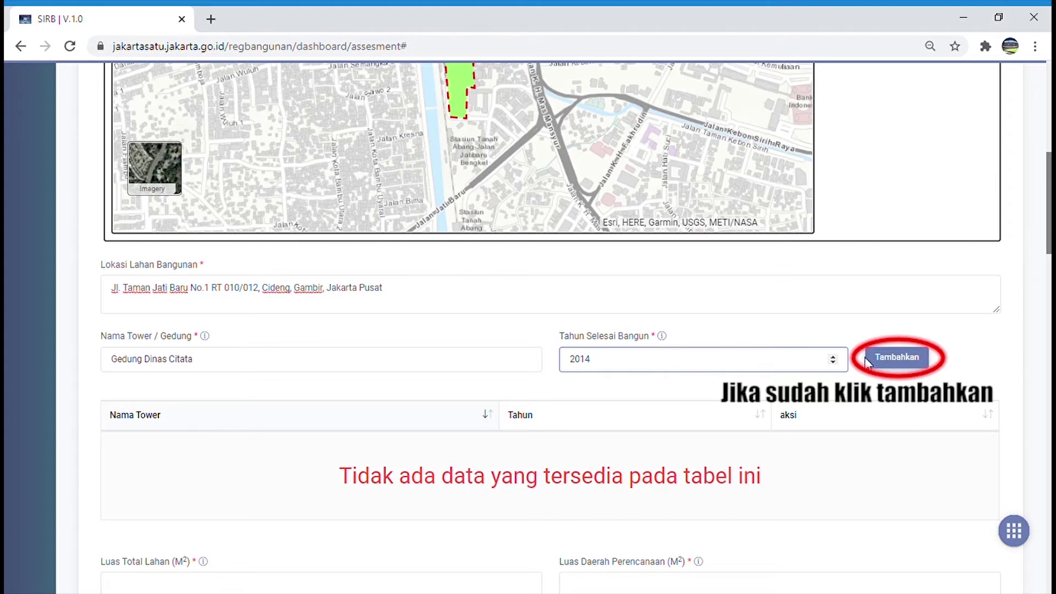
pyautogui.click(897, 357)
# Add a building named "Gedung Dinas Dishub" to the tower list, keeping the same completion year
pyautogui.moveTo(245, 368); pyautogui.dragTo(187, 378)
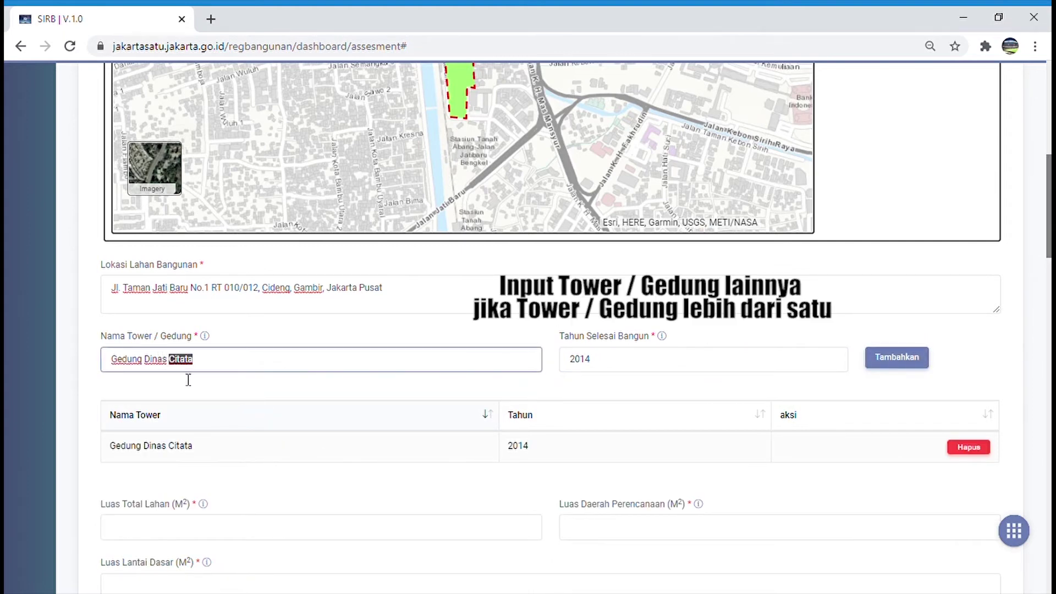
pyautogui.write('Dishub')
pyautogui.click(897, 358)
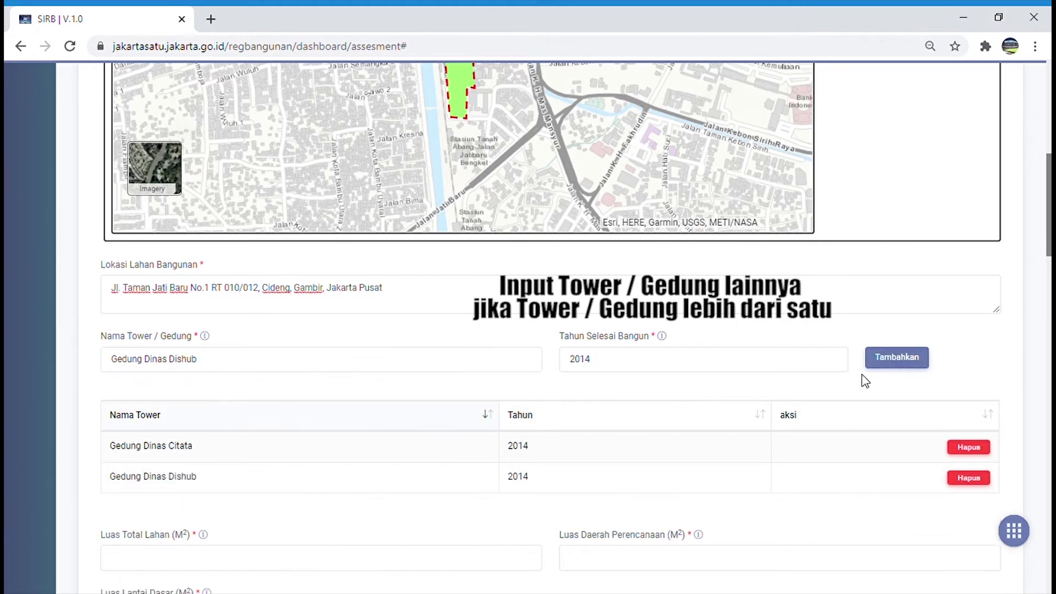
# Add a building named "Gedung Dinas Perumahan" to the tower list with the same completion year
pyautogui.click(217, 372)
pyautogui.press('BackSpace')
pyautogui.press('BackSpace')
pyautogui.press('BackSpace')
pyautogui.press('BackSpace')
pyautogui.press('BackSpace')
pyautogui.press('BackSpace')
pyautogui.write('Perumahan')
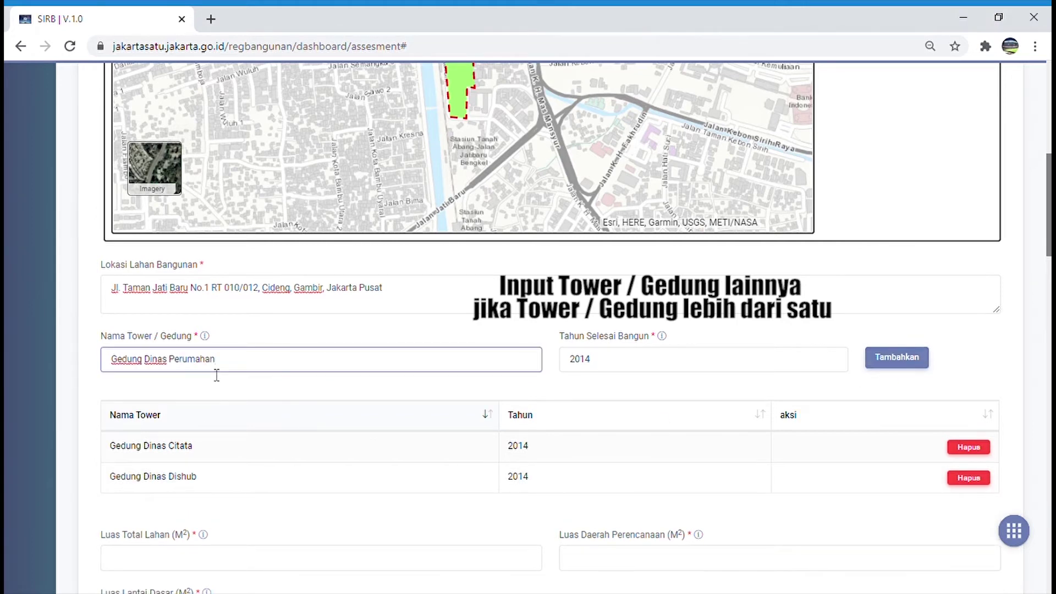
pyautogui.press('Return')
# Add a building named "Gedung Kantor BPN" to the tower list with the same completion year
pyautogui.moveTo(216, 373); pyautogui.dragTo(146, 379)
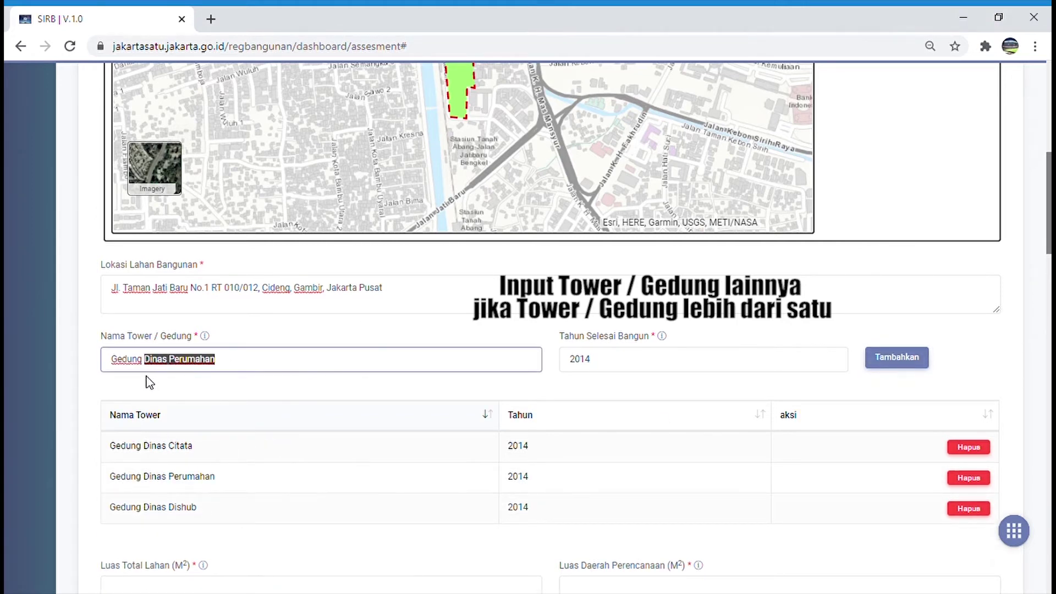
pyautogui.press('BackSpace')
pyautogui.press('BackSpace')
pyautogui.press('BackSpace')
pyautogui.press('BackSpace')
pyautogui.press('BackSpace')
pyautogui.press('BackSpace')
pyautogui.write('dung Kantor BPN')
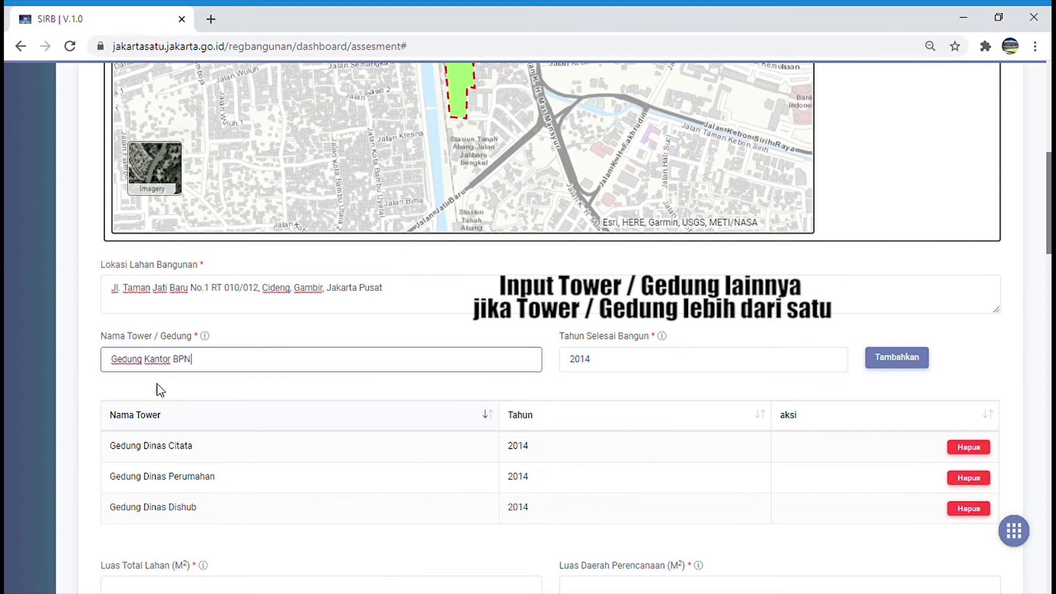
pyautogui.click(924, 357)
# Add a building named "Gedung Masjid Al-Amanah" to the tower list with the same completion year
pyautogui.moveTo(192, 363); pyautogui.dragTo(103, 373)
pyautogui.write('Gedung M')
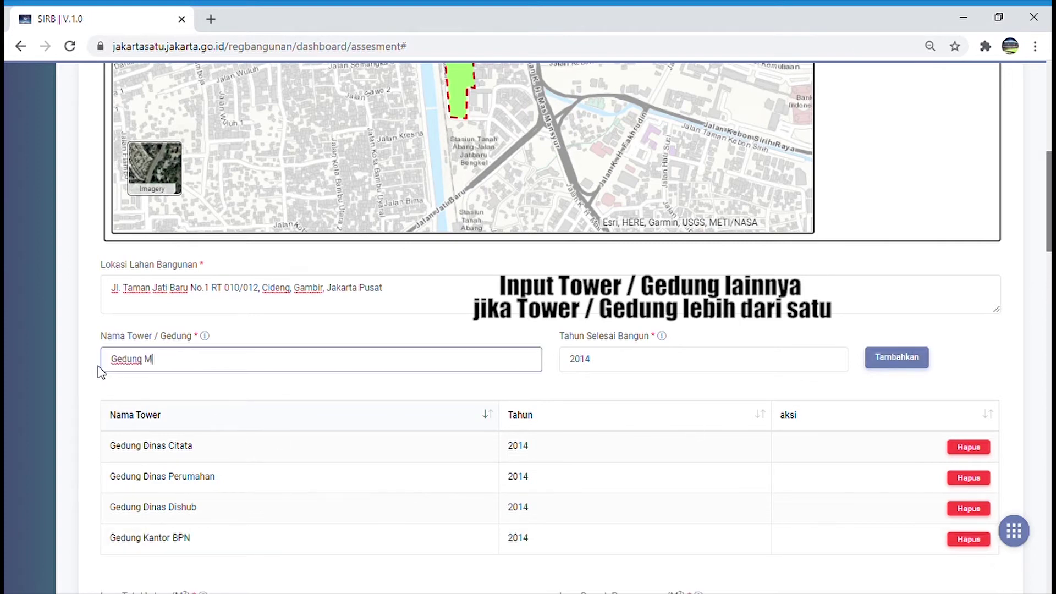
pyautogui.write('asjid Al-Amanah')
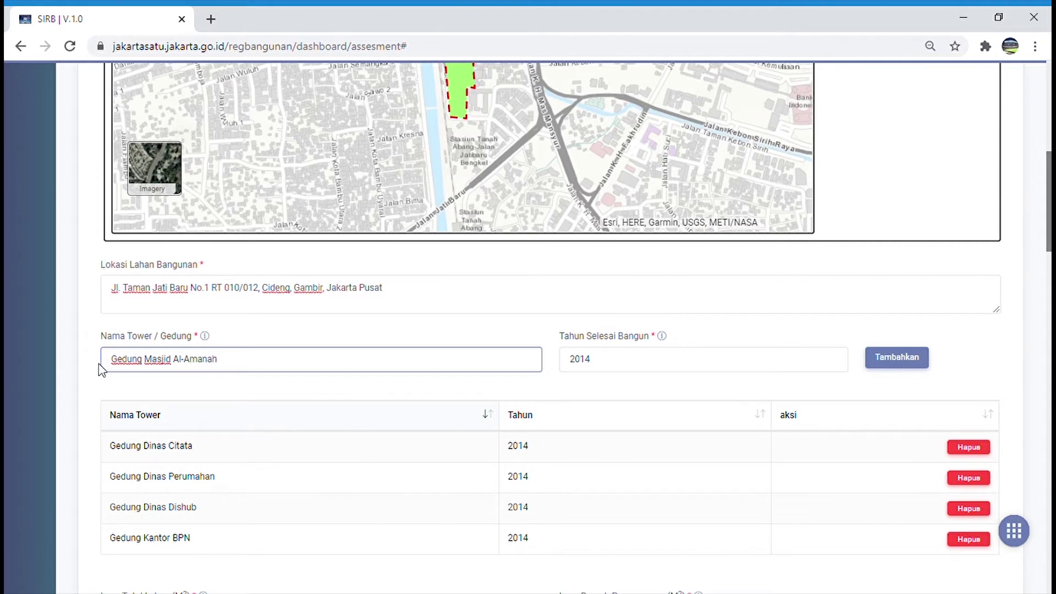
pyautogui.click(896, 362)
# Set Luas Total Lahan to 126543 m² and Luas Daerah Perencanaan to 65432 m²
pyautogui.scroll(-3, 379, 443)
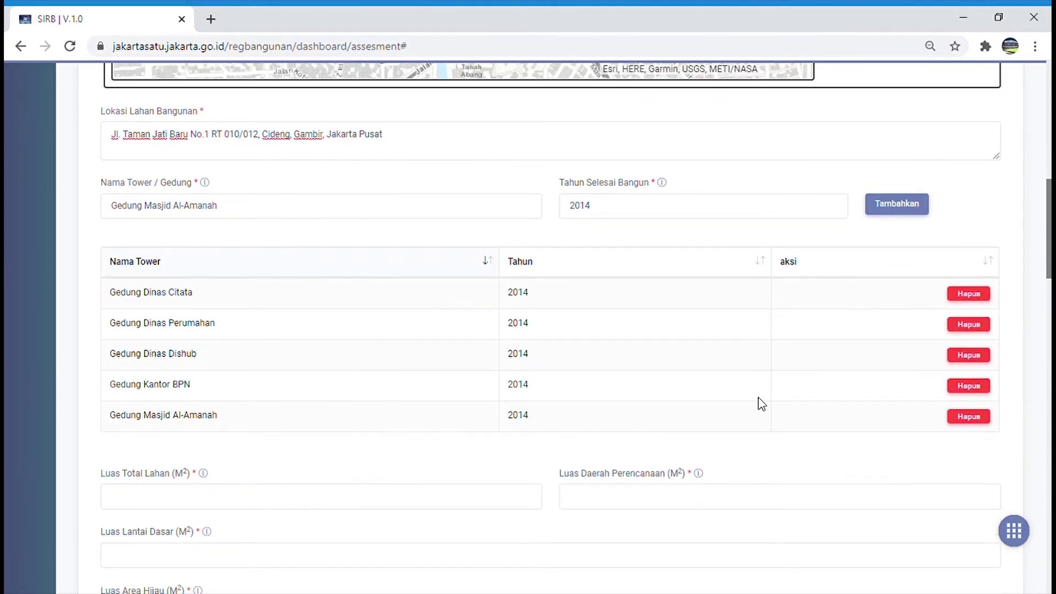
pyautogui.scroll(-1, 457, 444)
pyautogui.scroll(-2, 236, 427)
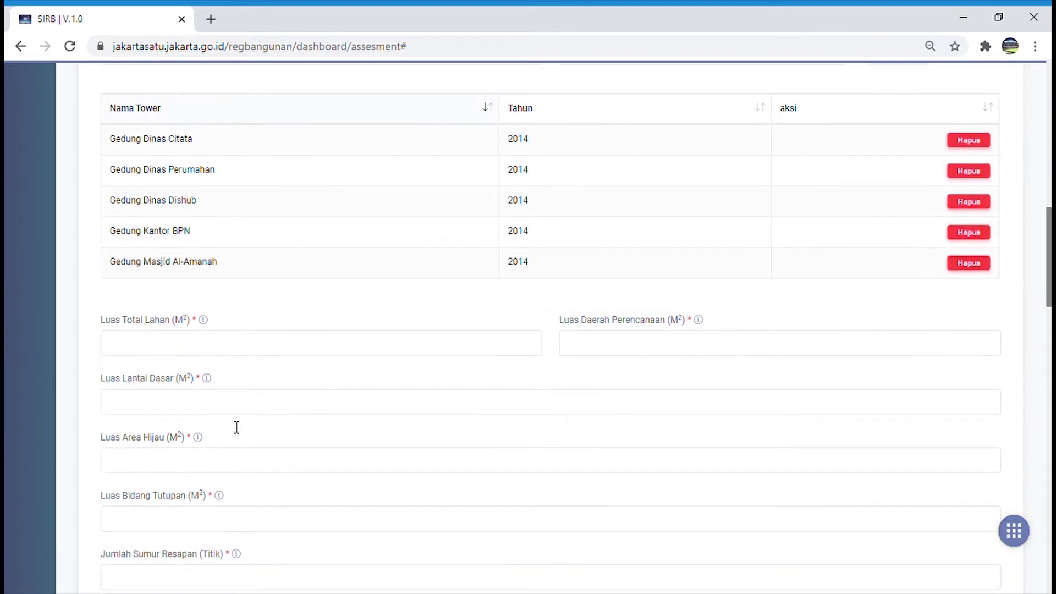
pyautogui.click(166, 278)
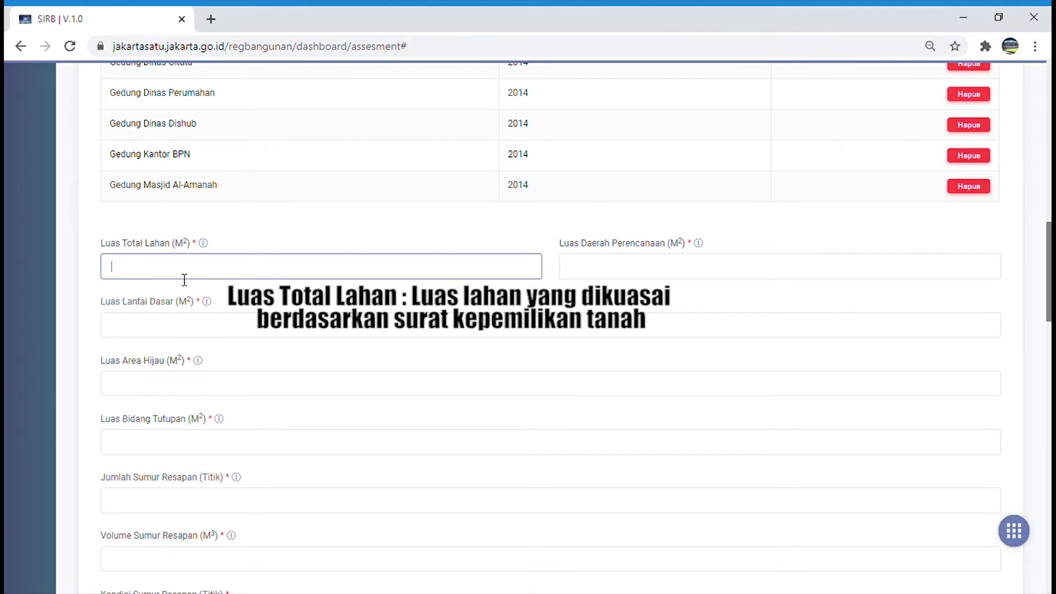
pyautogui.write('126543')
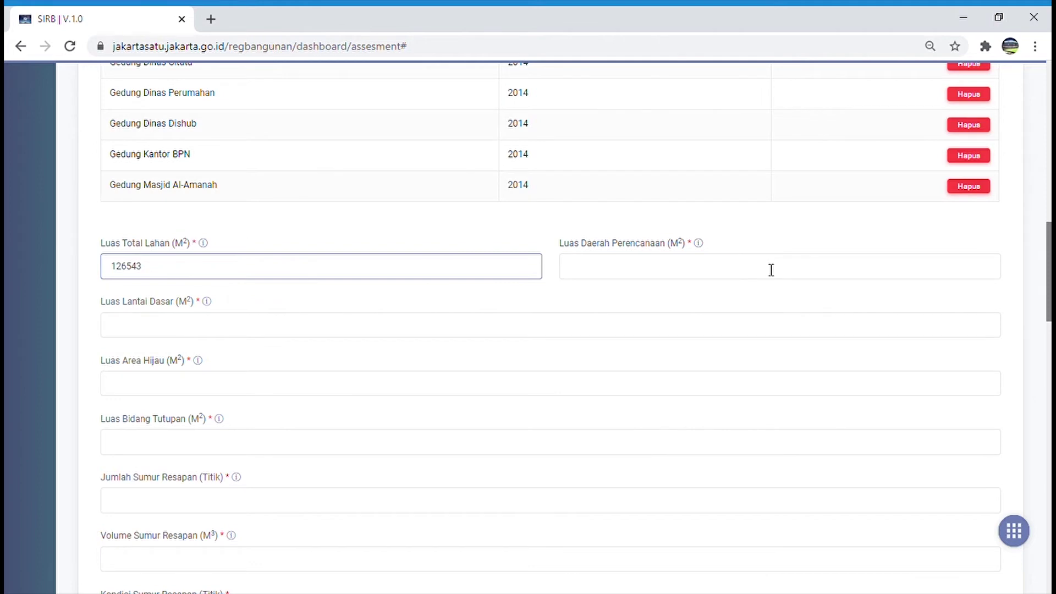
pyautogui.click(666, 272)
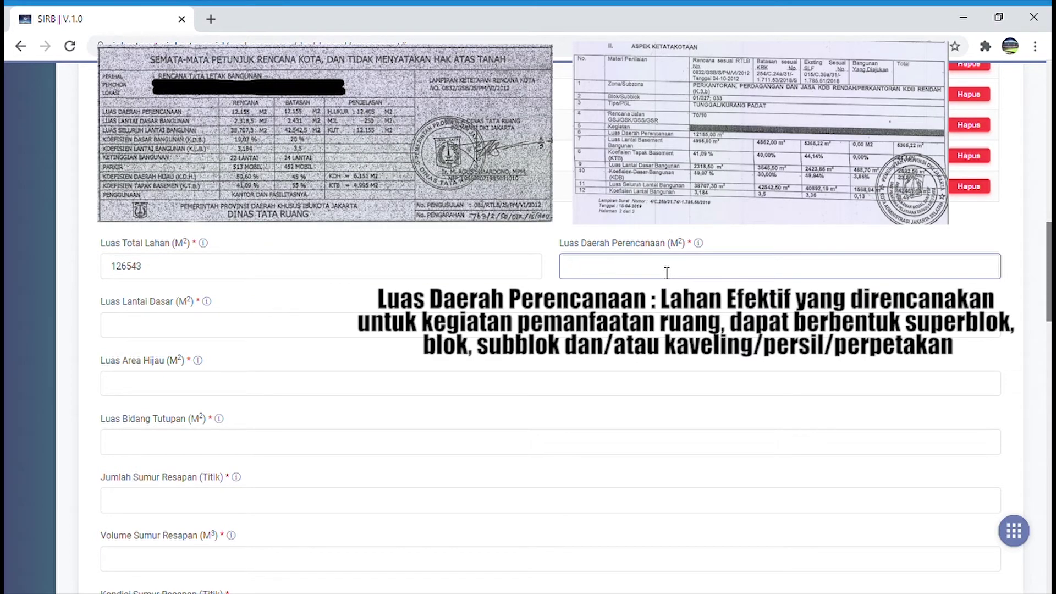
pyautogui.write('65432')
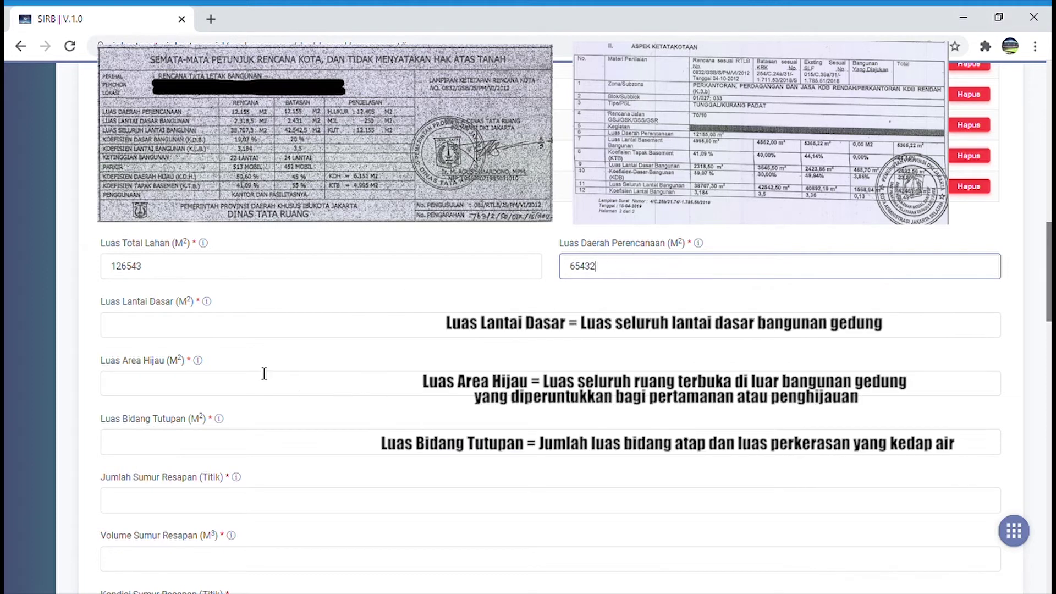
# Set Luas Lantai Dasar to 1243 m² and Luas Area Hijau to 123 m²
pyautogui.click(203, 332)
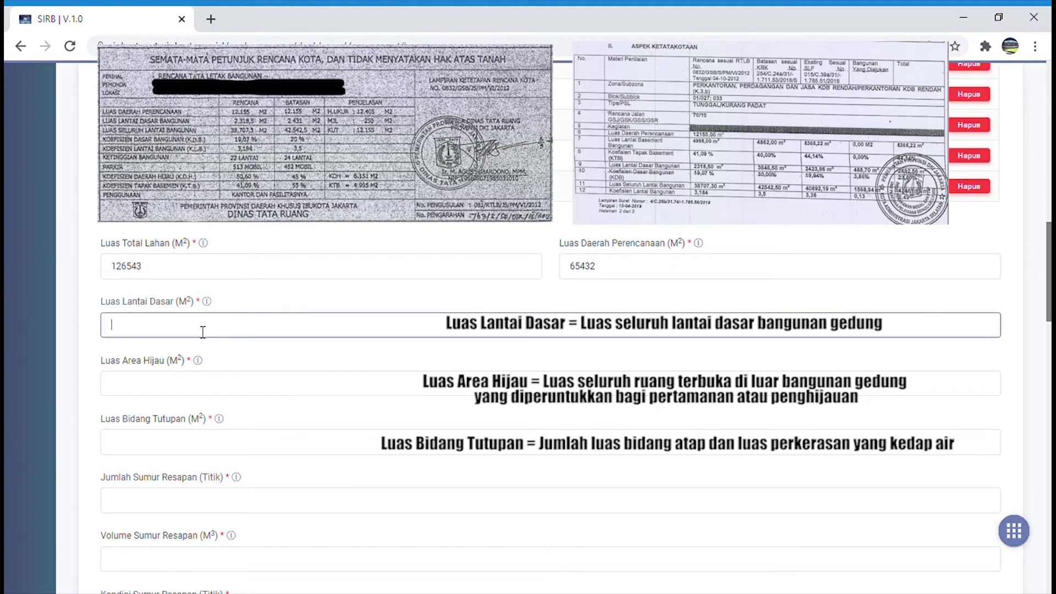
pyautogui.write('1243')
pyautogui.click(189, 392)
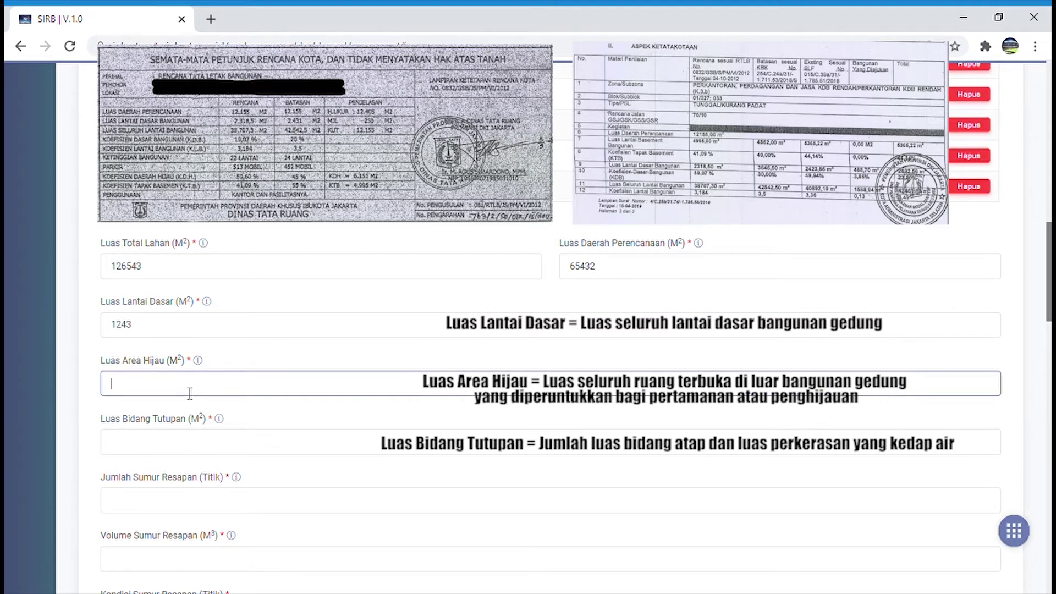
pyautogui.write('123')
# Set Luas Bidang Tutupan to 1120 m² and Jumlah Sumur Resapan to 13 titik
pyautogui.click(200, 460)
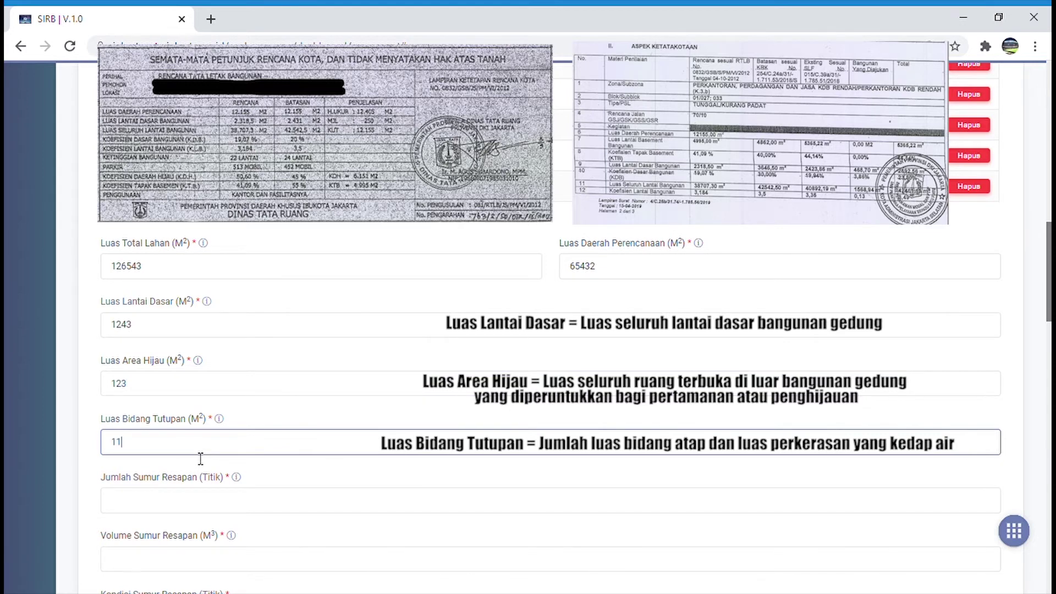
pyautogui.write('1120')
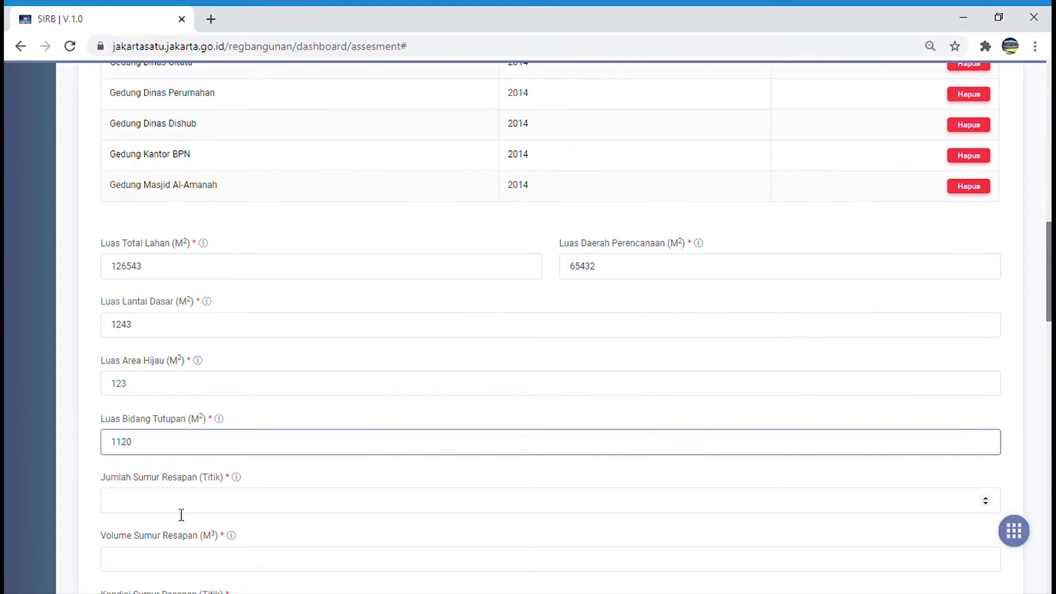
pyautogui.click(180, 503)
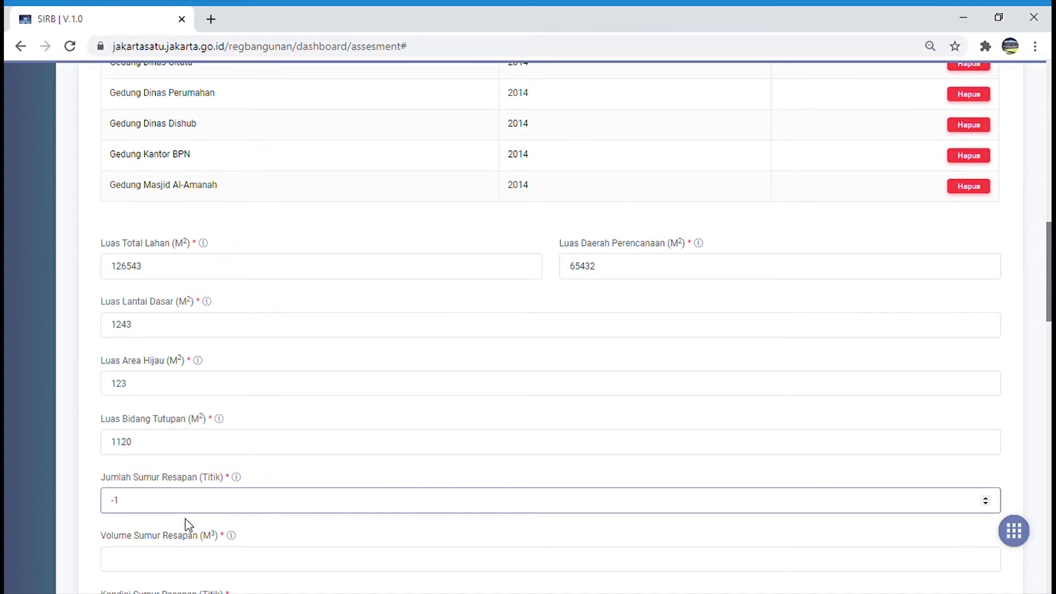
pyautogui.scroll(-1, 187, 523)
pyautogui.moveTo(149, 432); pyautogui.dragTo(77, 420)
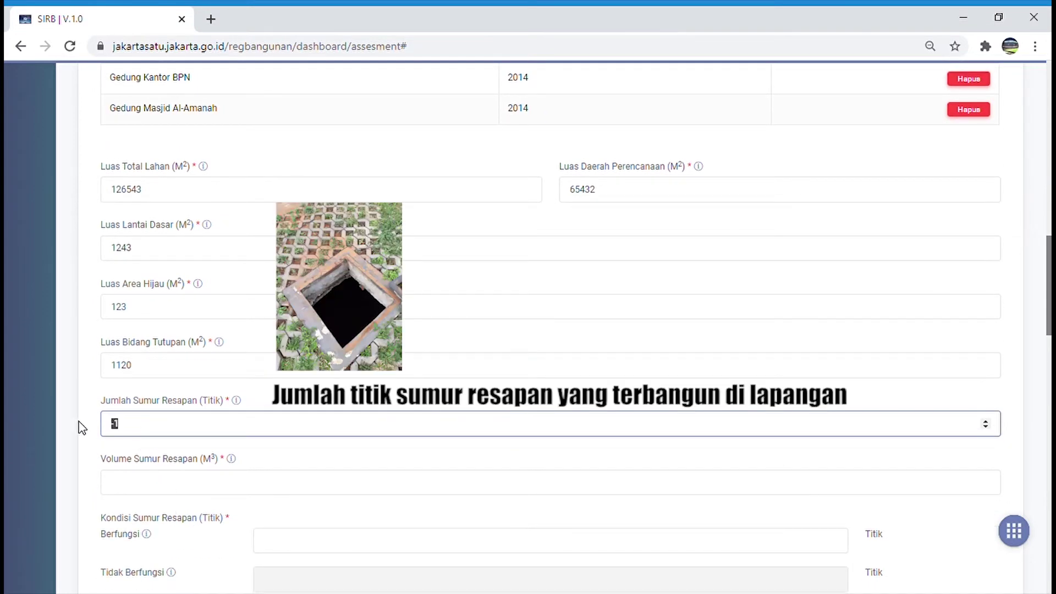
pyautogui.press('BackSpace')
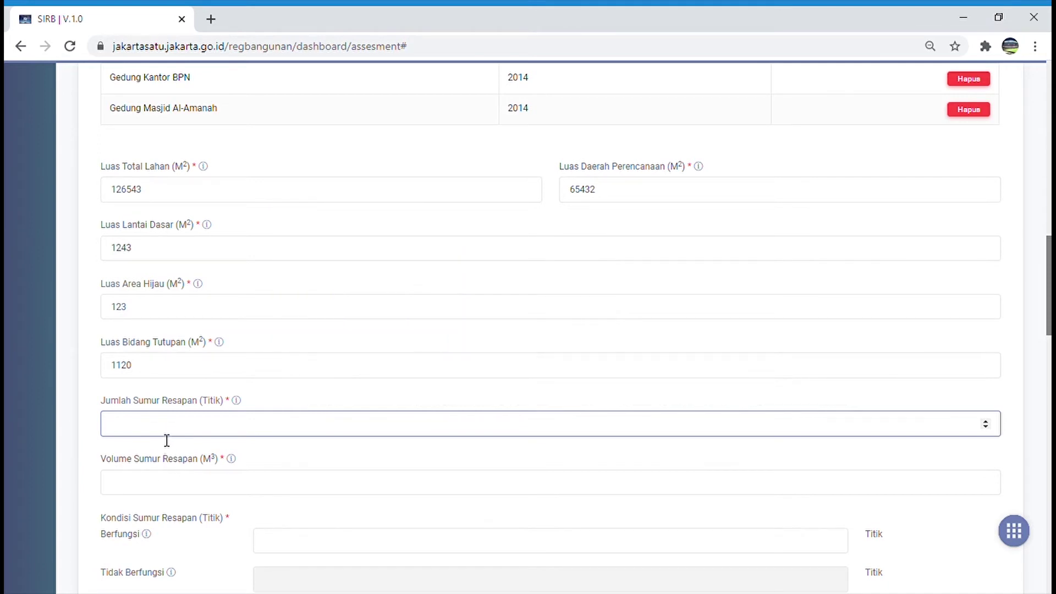
pyautogui.write('13')
# Set Volume Sumur Resapan to 4 m³ and the number of functioning (Berfungsi) infiltration wells to 10 titik
pyautogui.scroll(-1, 187, 484)
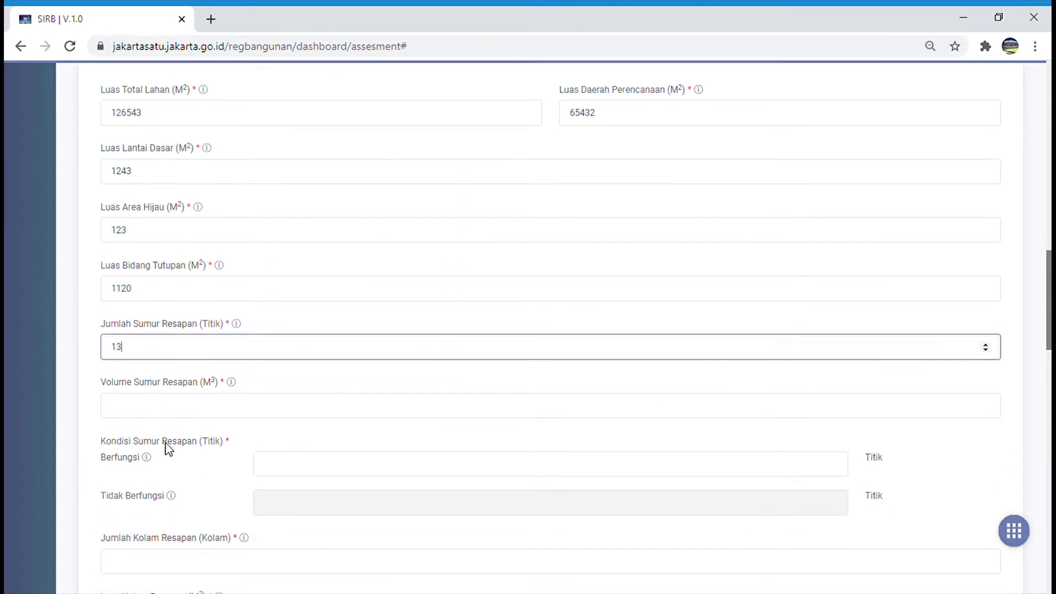
pyautogui.click(171, 414)
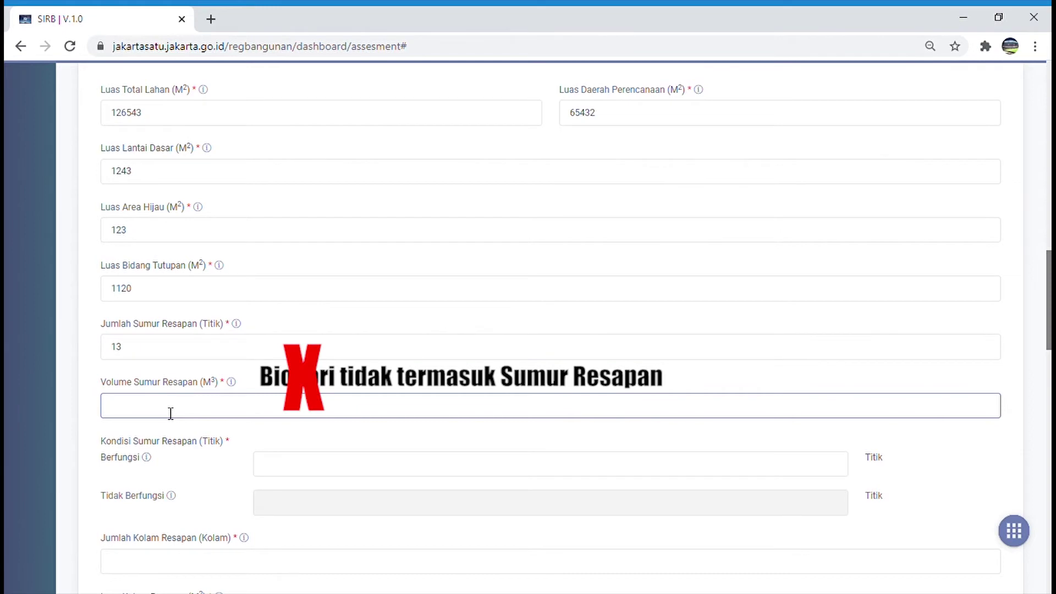
pyautogui.write('4')
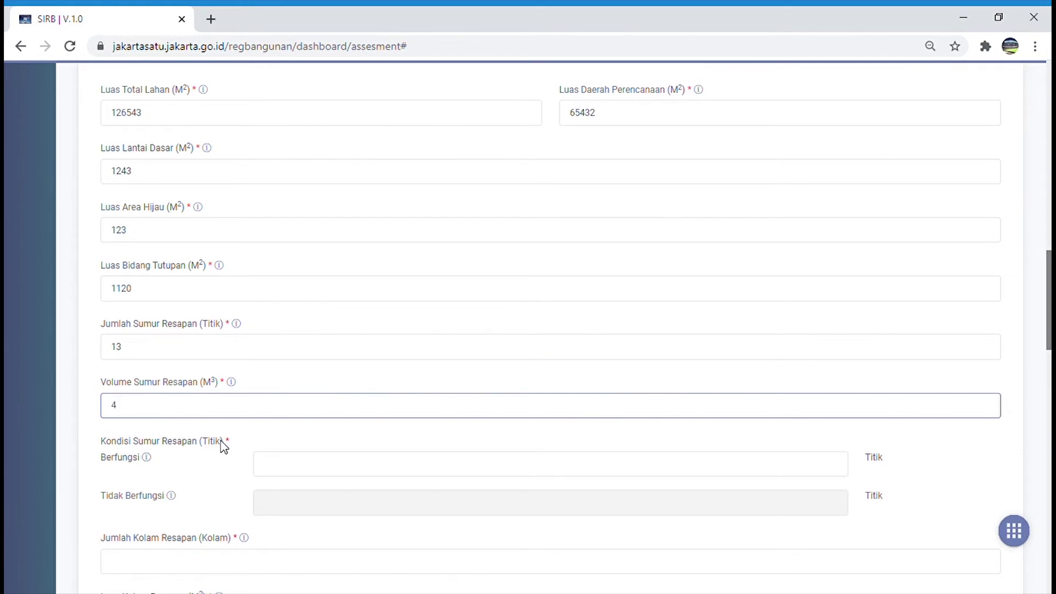
pyautogui.click(273, 443)
pyautogui.scroll(-2, 266, 455)
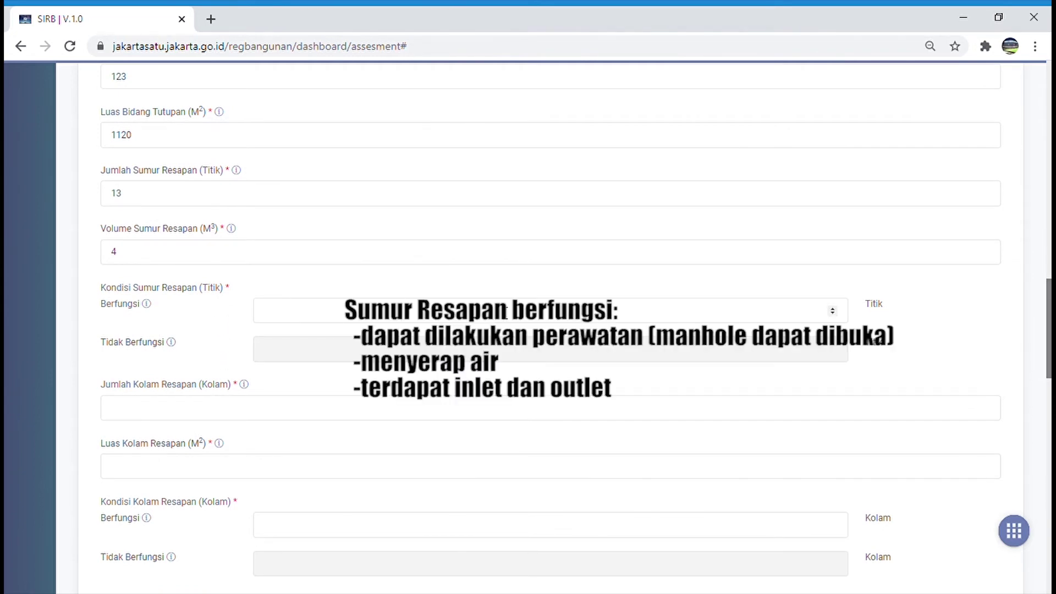
pyautogui.click(506, 314)
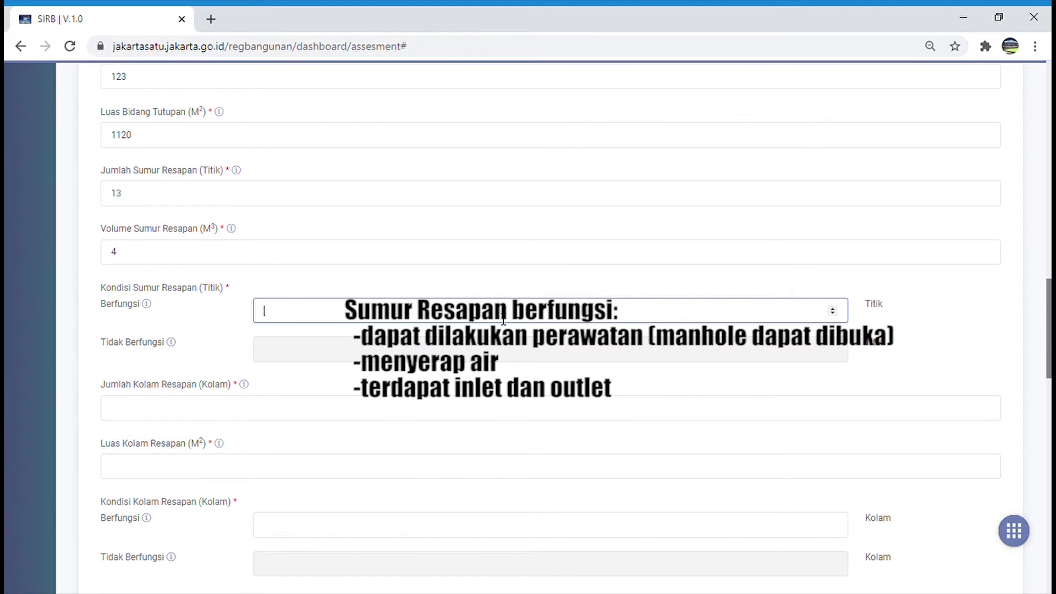
pyautogui.write('10')
# Fill in the infiltration pond data with Jumlah Kolam Resapan 3, Luas Kolam Resapan 654 m² and 2 functioning (Berfungsi) ponds
pyautogui.scroll(-1, 419, 417)
pyautogui.scroll(-1, 412, 412)
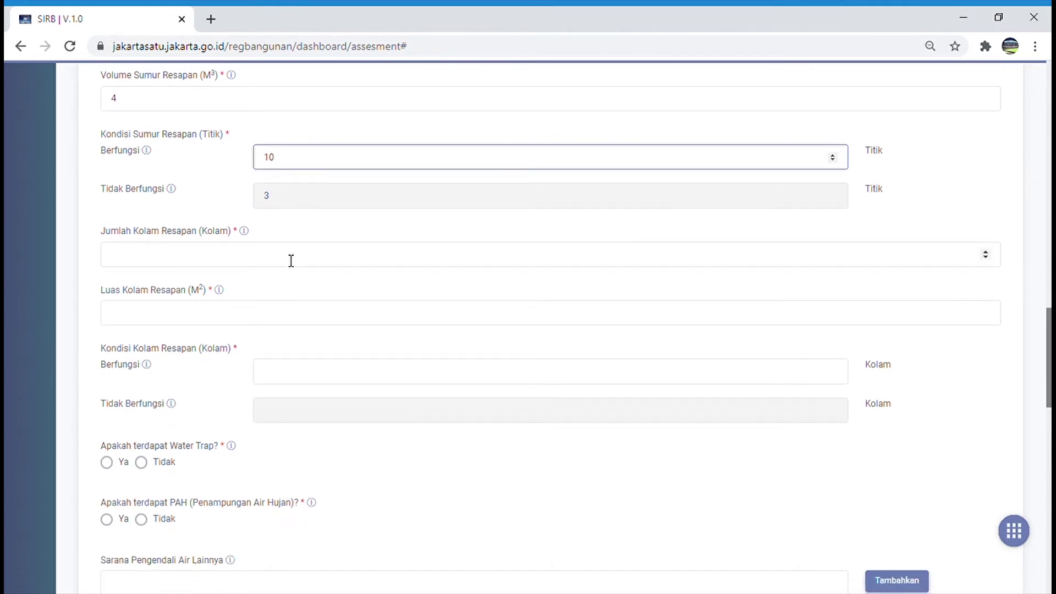
pyautogui.click(291, 261)
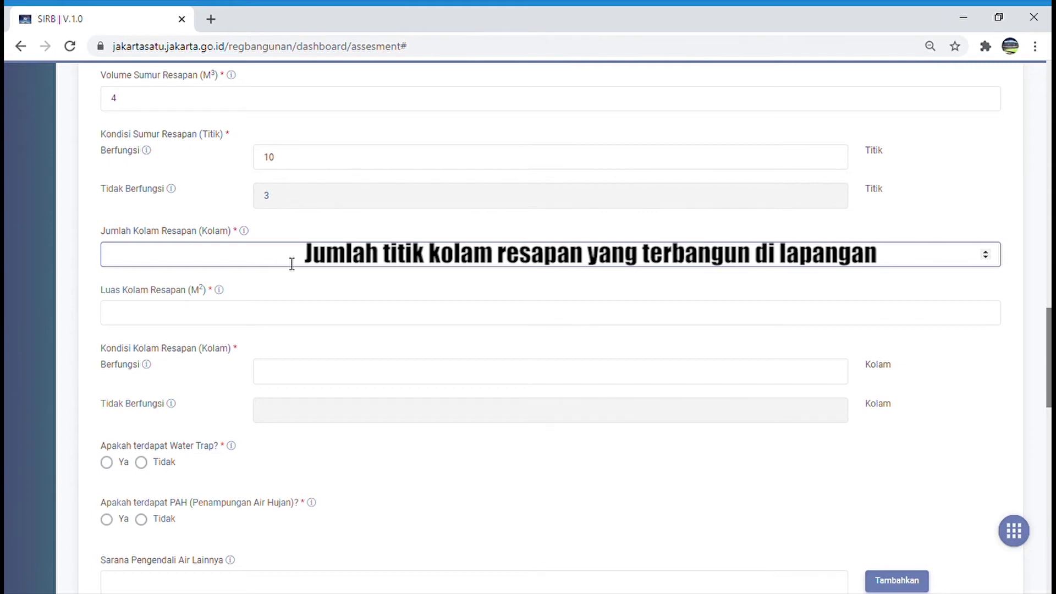
pyautogui.click(204, 324)
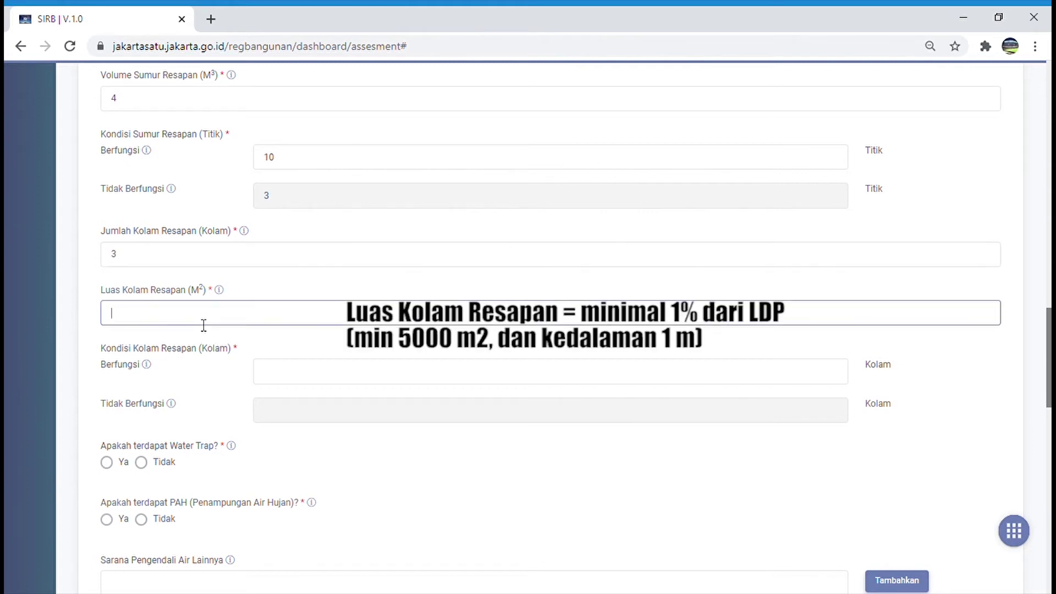
pyautogui.write('654')
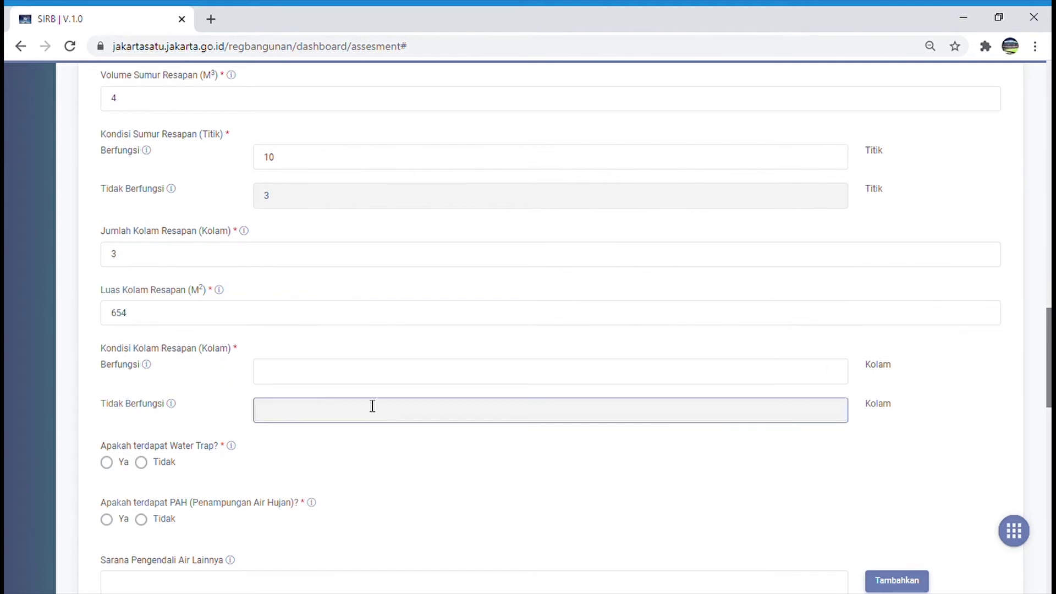
pyautogui.click(337, 379)
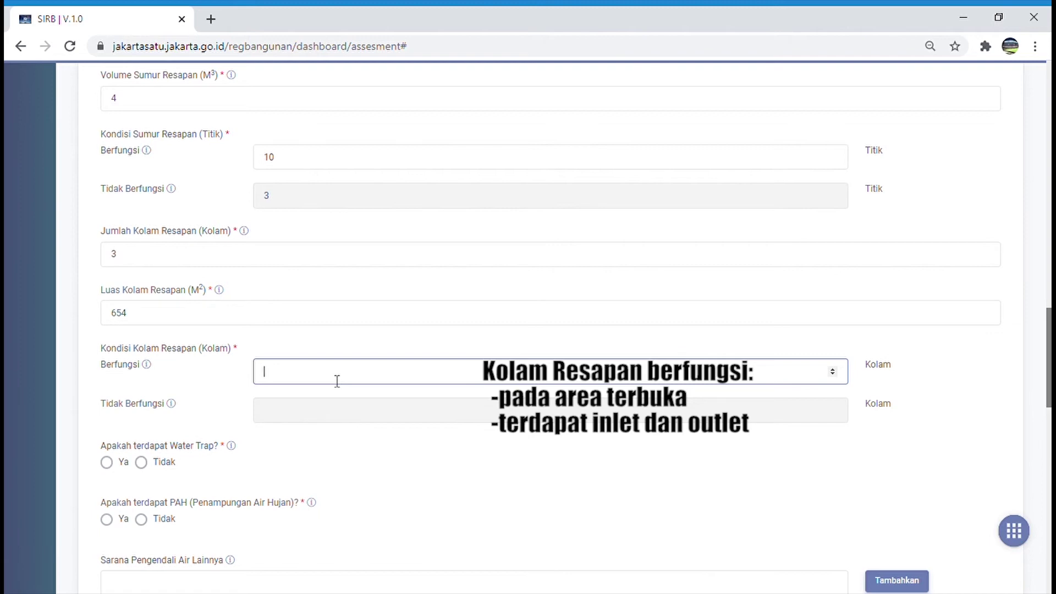
pyautogui.write('2')
# Answer Ya to the Water Trap question and set the water trap's condition to Berfungsi
pyautogui.scroll(-1, 290, 484)
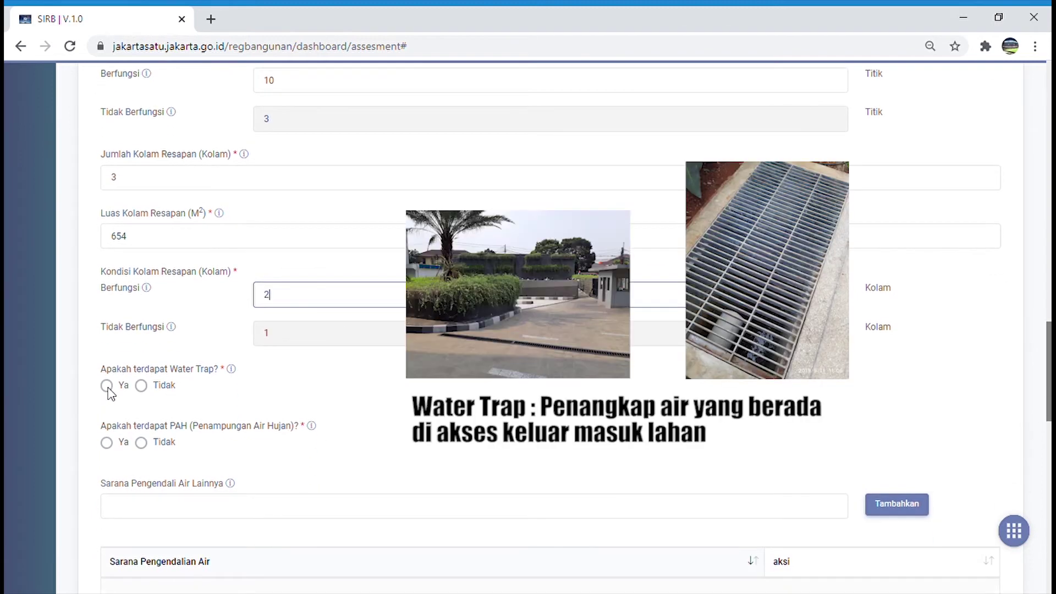
pyautogui.click(108, 387)
pyautogui.scroll(-1, 115, 416)
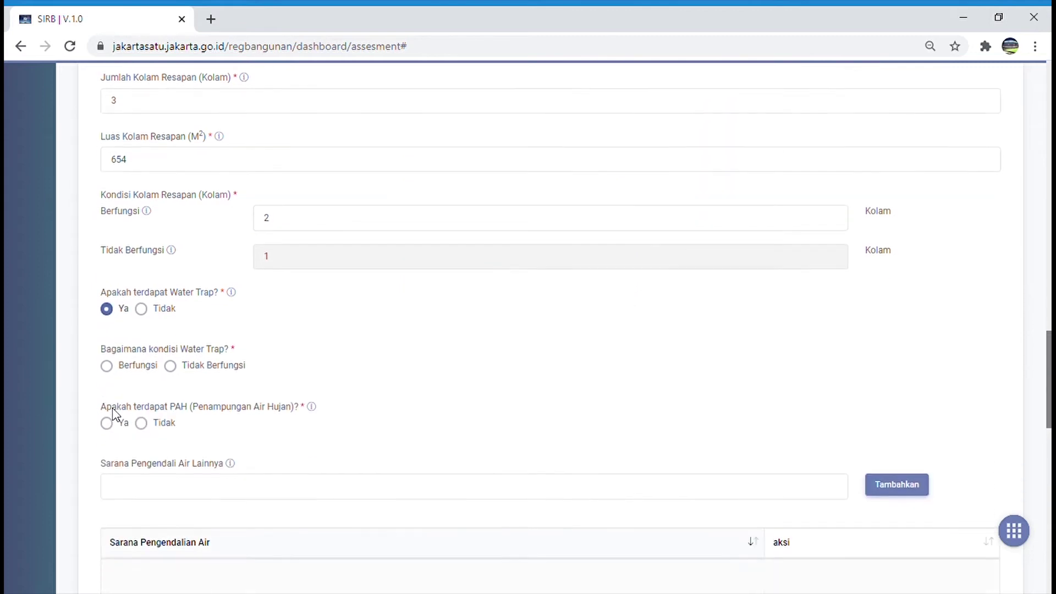
pyautogui.click(106, 368)
# Answer Ya to the PAH (Penampungan Air Hujan) question and set its condition to Berfungsi
pyautogui.scroll(-1, 118, 408)
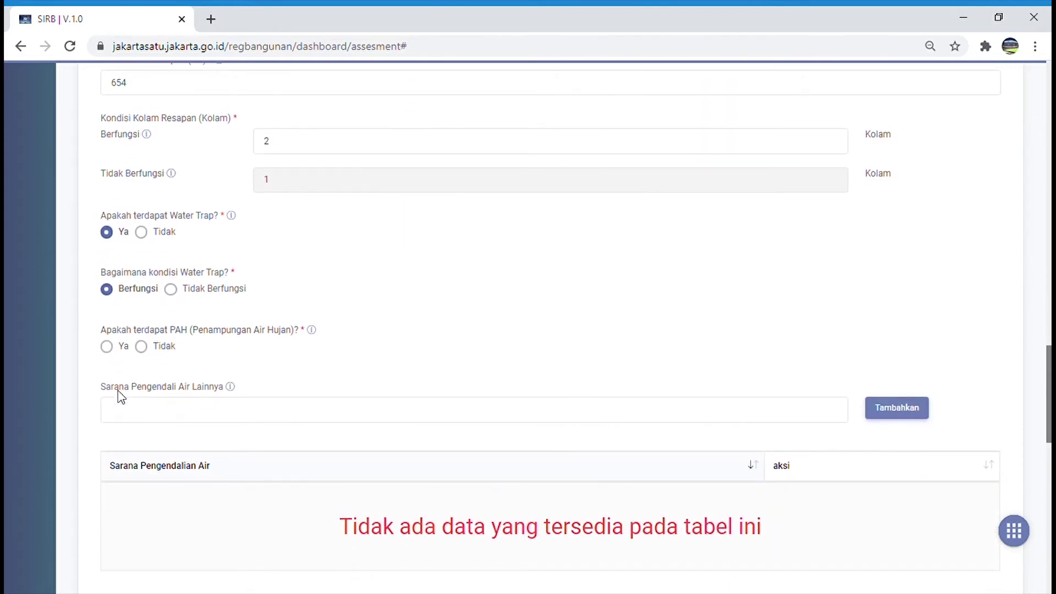
pyautogui.click(107, 346)
pyautogui.scroll(-1, 108, 349)
pyautogui.click(106, 328)
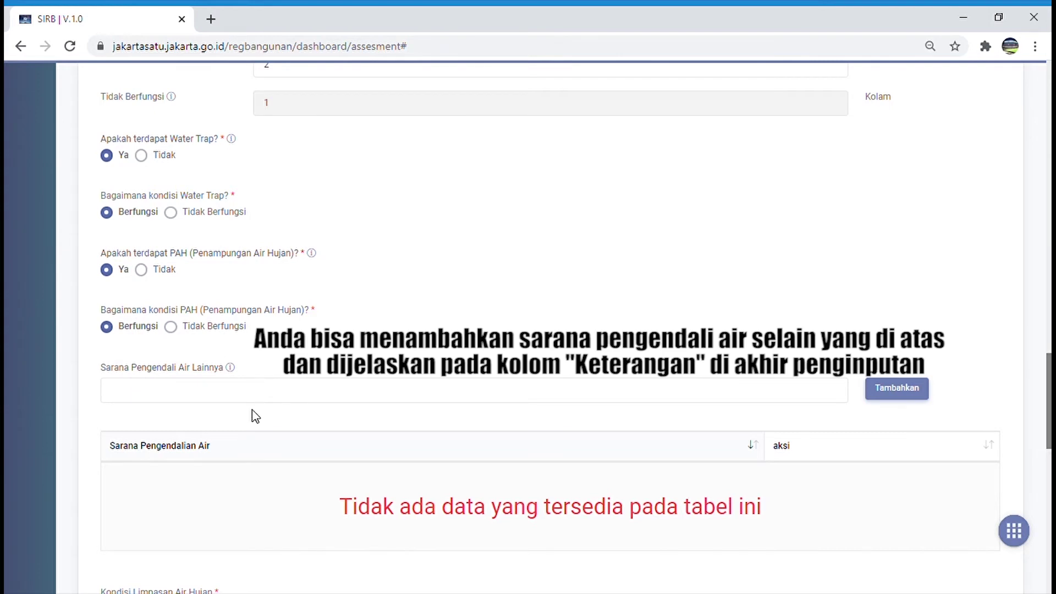
# Add "Sumur resapan yang berbentuk long pond" to the list of other water control facilities
pyautogui.click(225, 408)
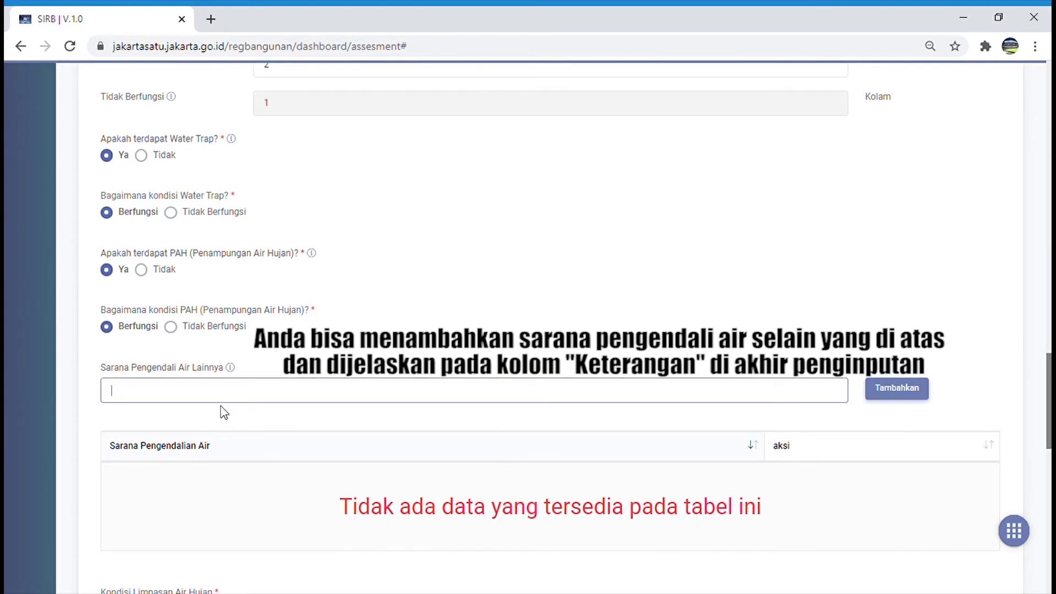
pyautogui.write('Sumur resapan yang berbentu')
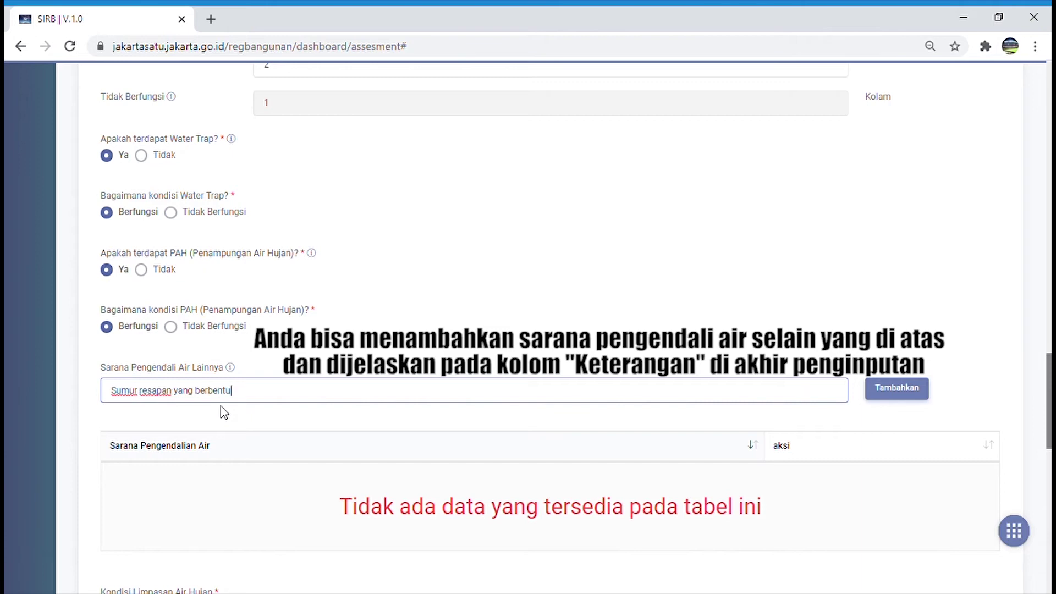
pyautogui.write('k long pond')
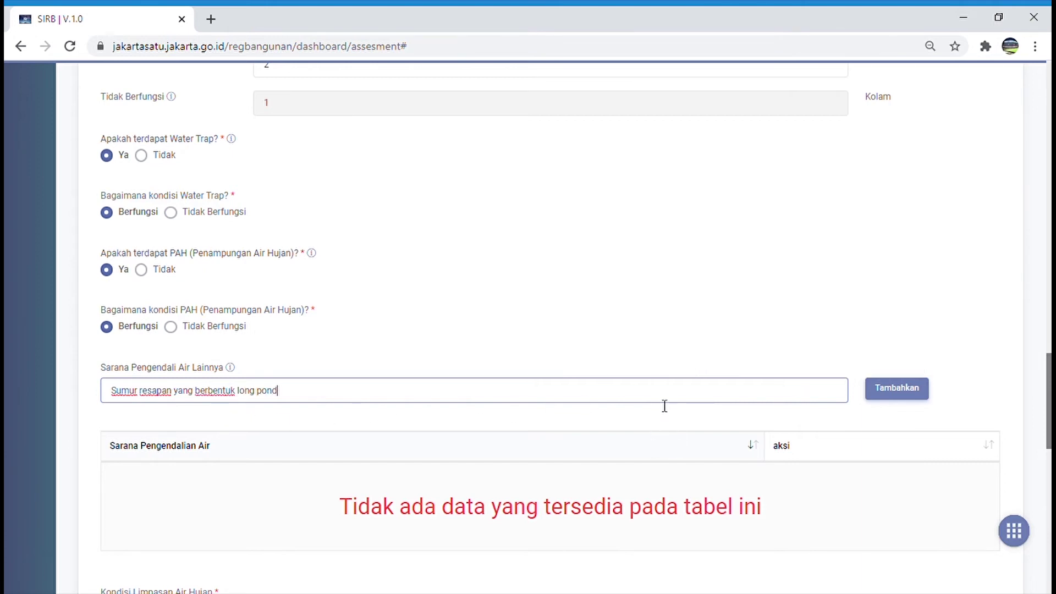
pyautogui.click(896, 388)
# Set Kondisi Limpasan Air Hujan to "sebagian disalurkan ke sarana pengendalian air" and answer Ya to the Zero Run Off question
pyautogui.scroll(-1, 288, 464)
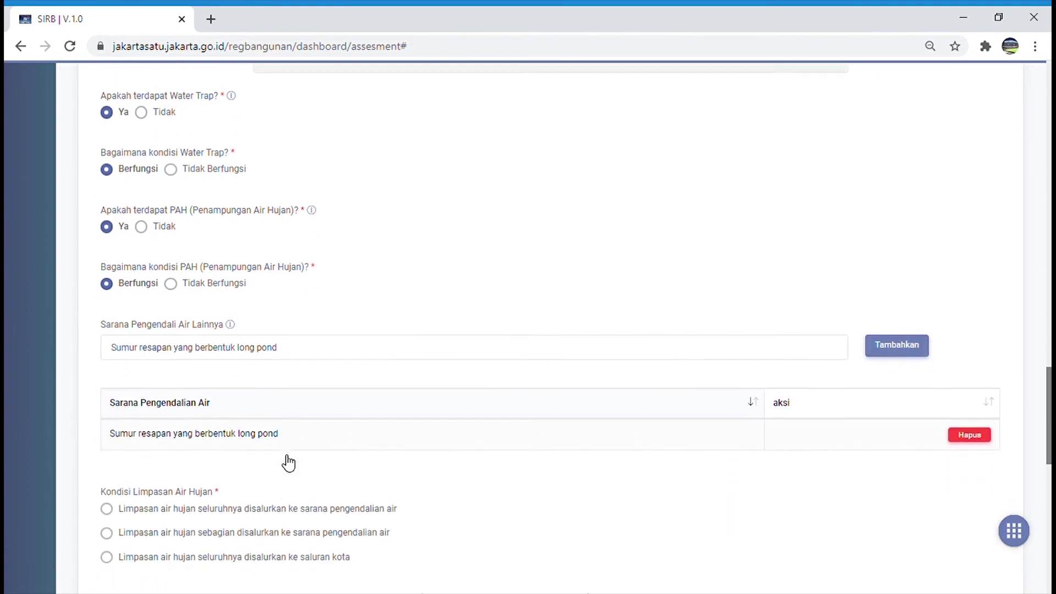
pyautogui.scroll(-2, 196, 458)
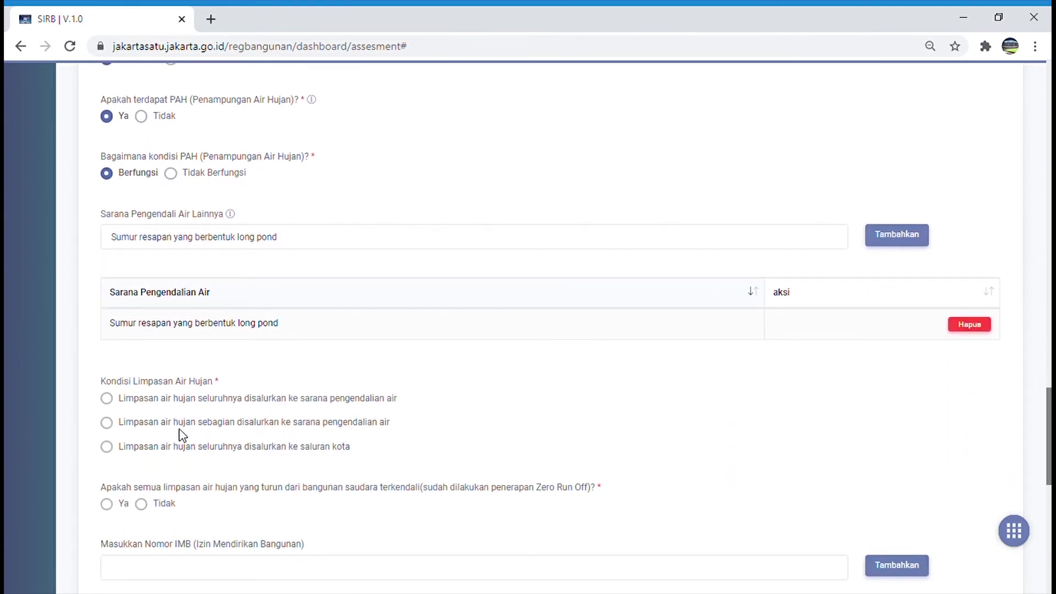
pyautogui.scroll(-1, 182, 435)
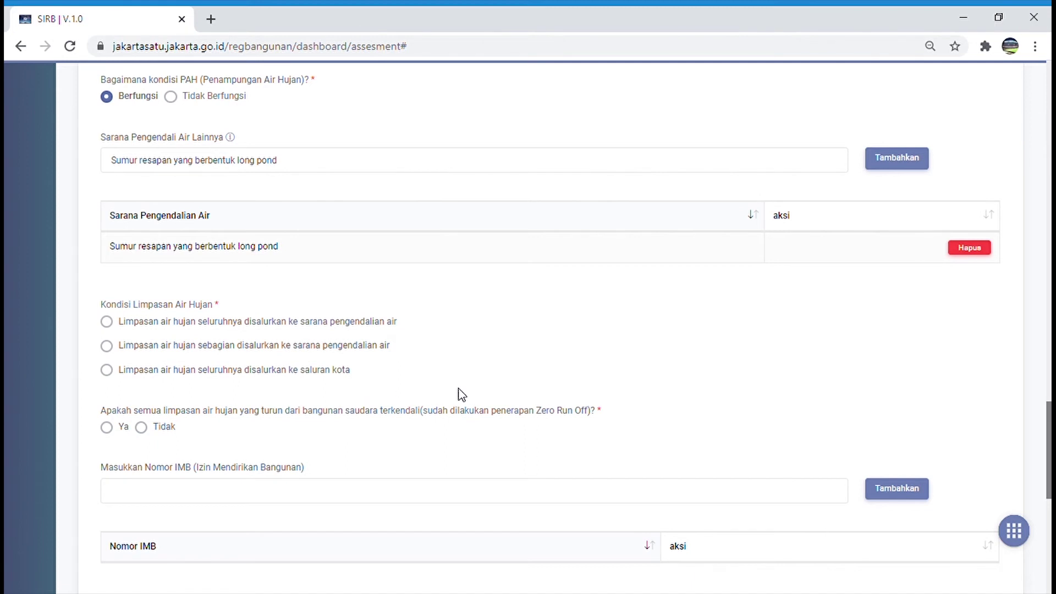
pyautogui.click(135, 352)
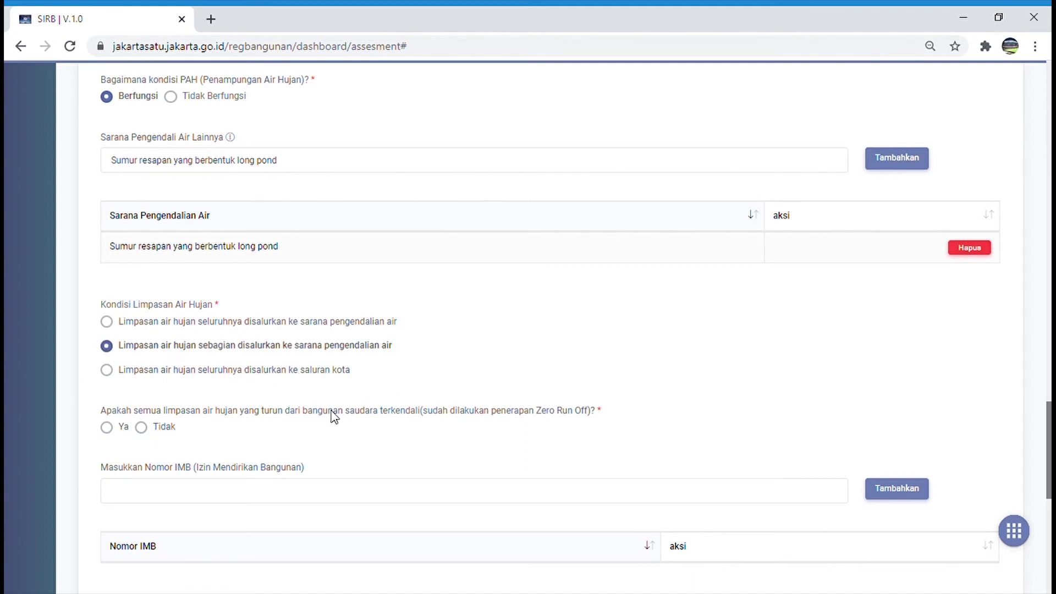
pyautogui.scroll(-1, 334, 416)
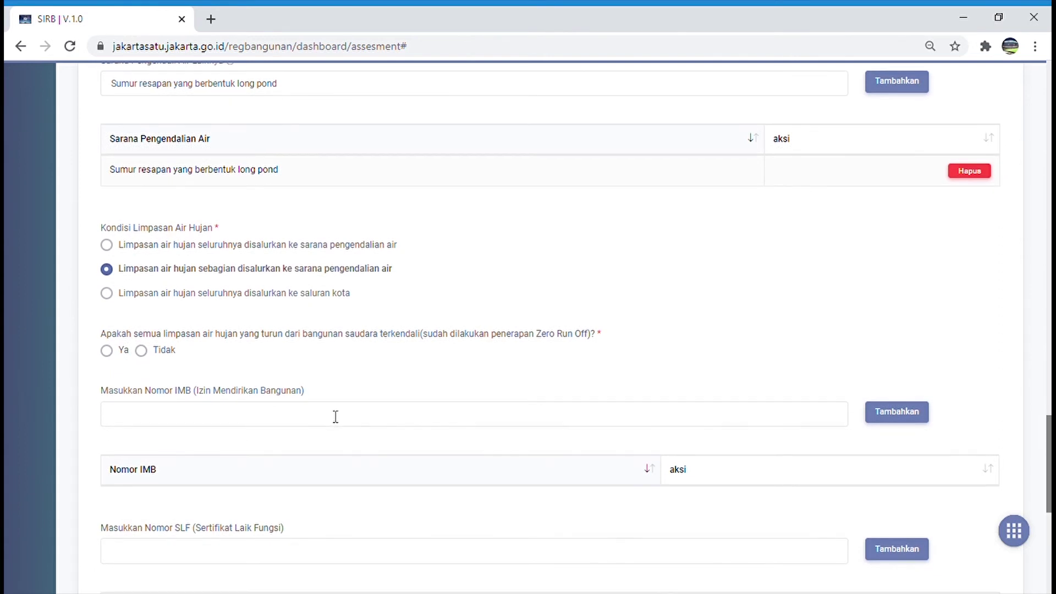
pyautogui.click(107, 351)
# Add the building permit number 123/IMB/2013 to the Nomor IMB list
pyautogui.scroll(-2, 184, 396)
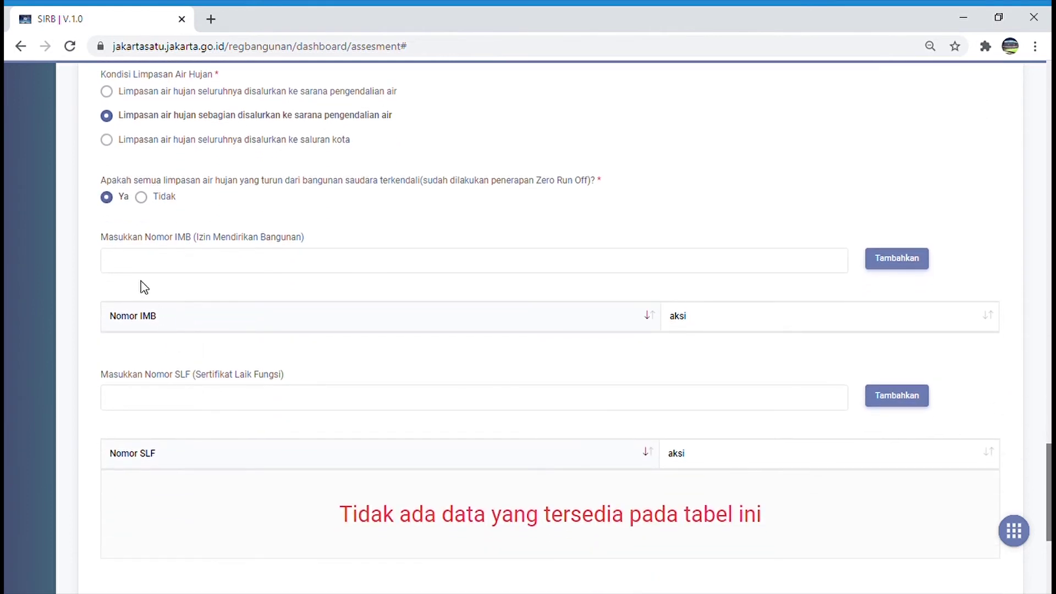
pyautogui.click(151, 270)
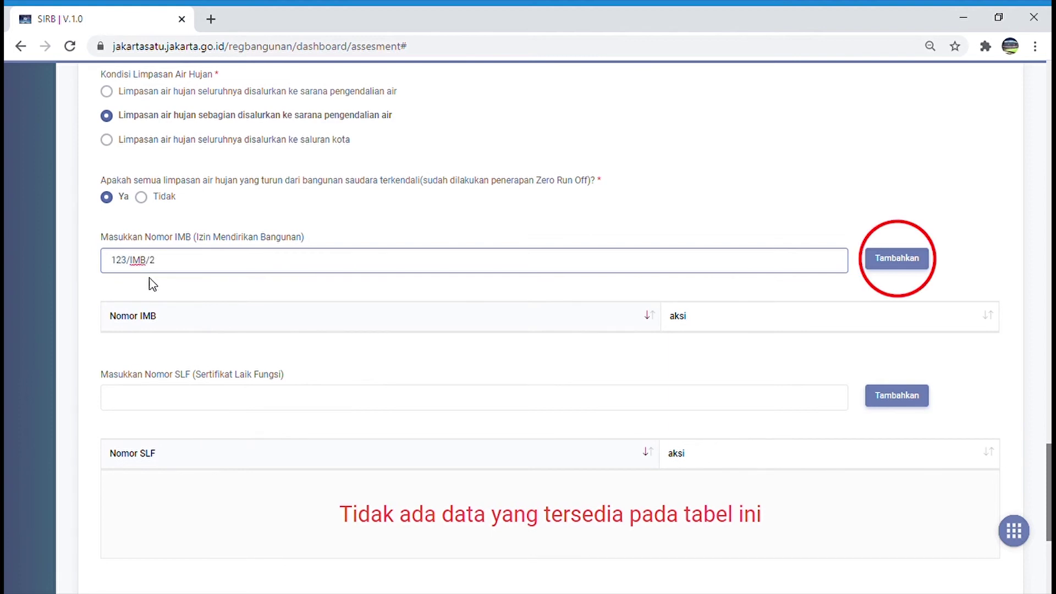
pyautogui.click(920, 261)
# Add the certificate number 321/SLF/2014 to the Nomor SLF list
pyautogui.scroll(-1, 157, 465)
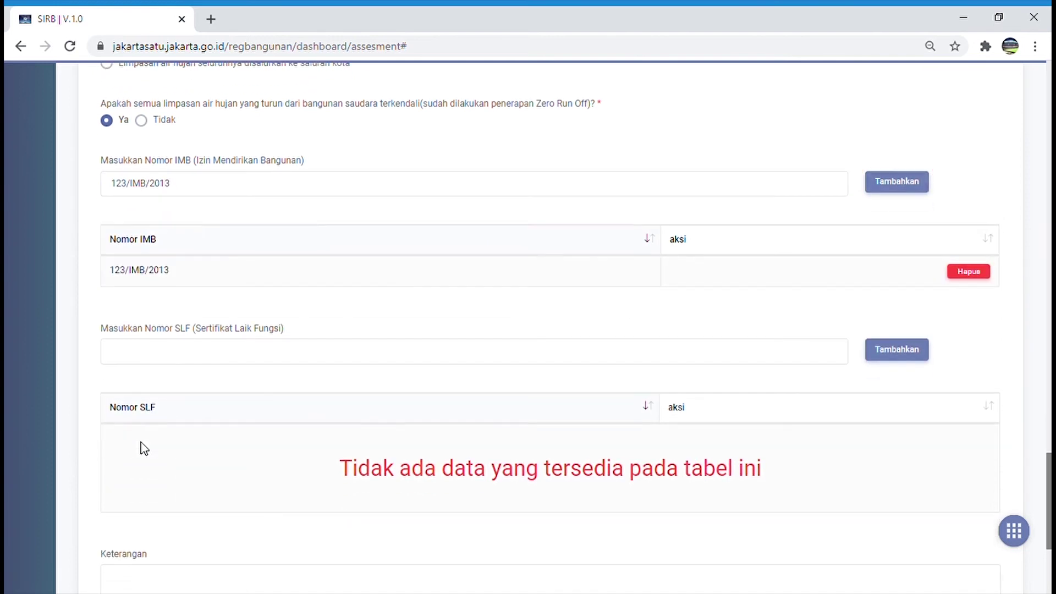
pyautogui.click(163, 360)
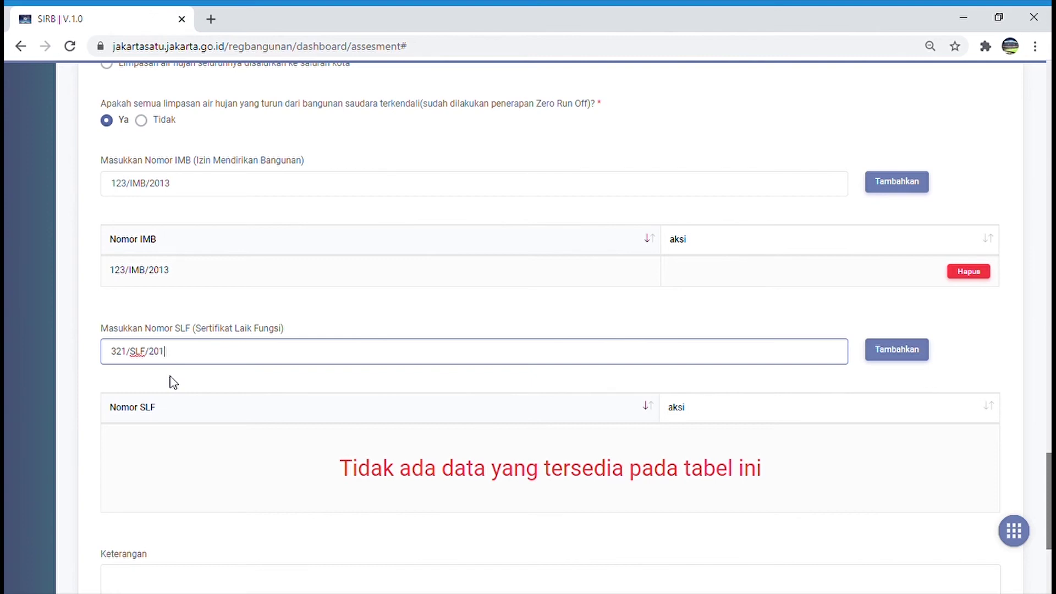
pyautogui.click(901, 359)
# Agree to the data accuracy declaration and save the assessment form, dismissing the PSBB Covid-19 announcement
pyautogui.scroll(-3, 538, 454)
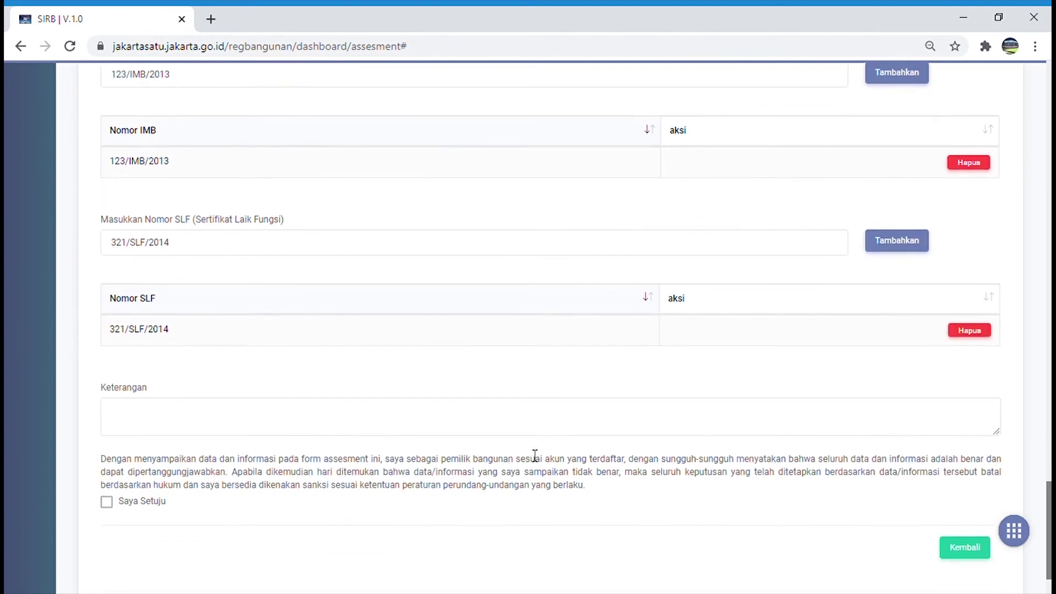
pyautogui.click(106, 457)
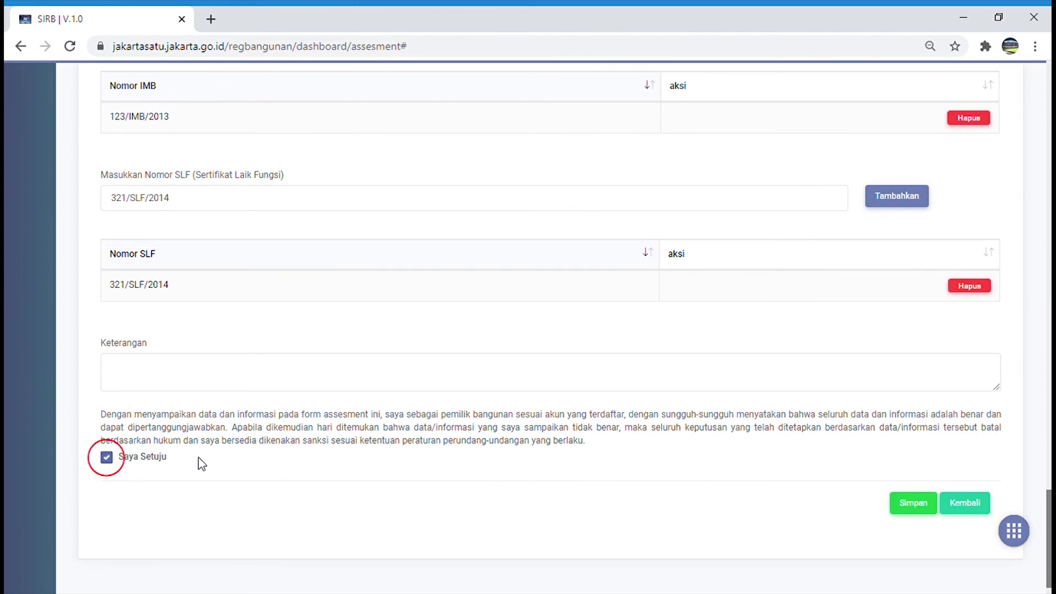
pyautogui.click(903, 504)
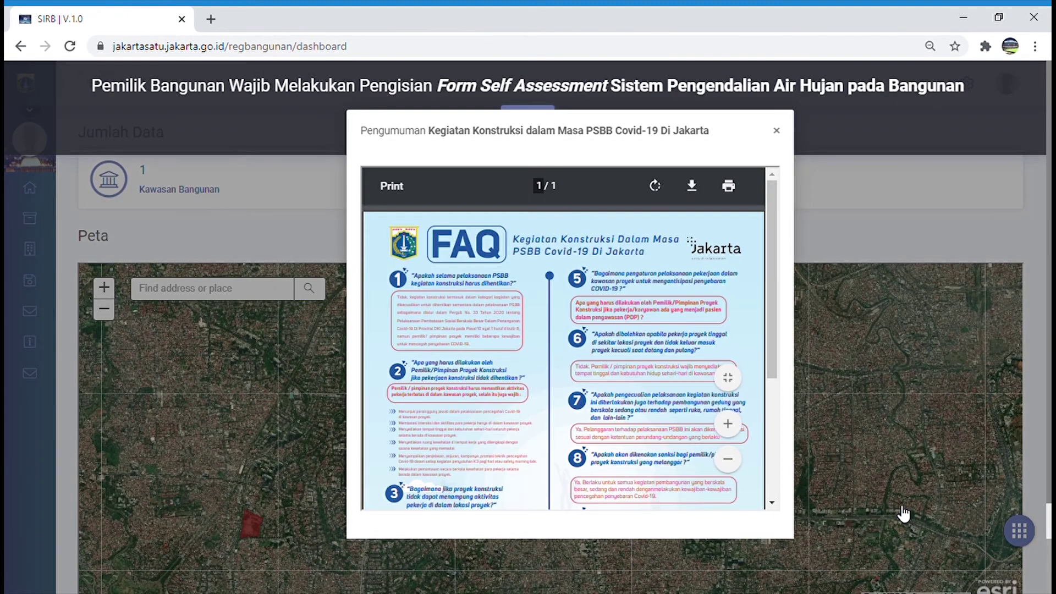
pyautogui.click(776, 131)
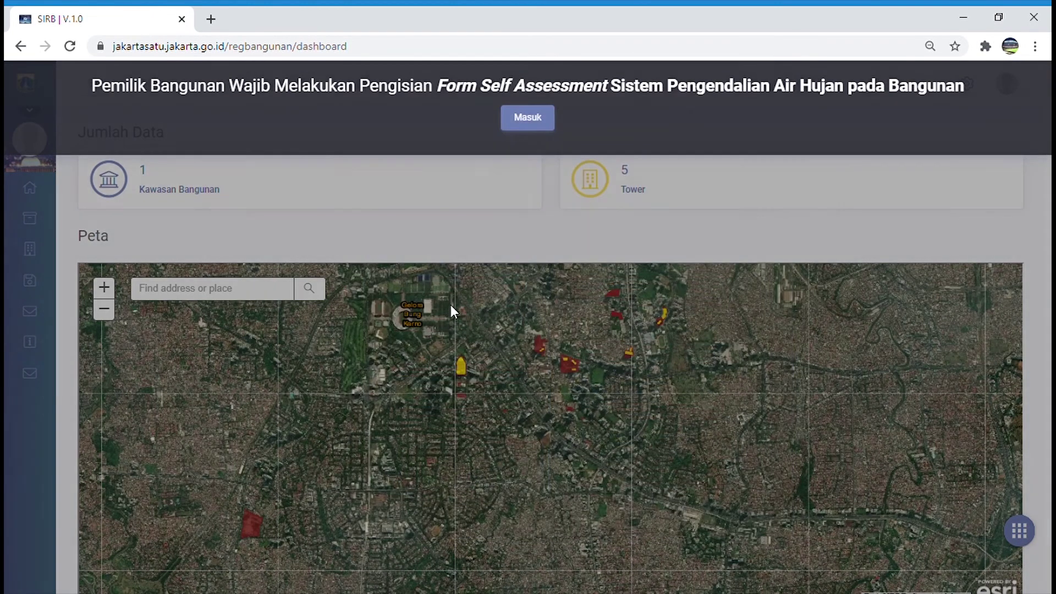
# Enter the self-assessment section and open the saved Komplek Dinas Teknis Jatibaru record from Data Assesment for viewing
pyautogui.click(516, 120)
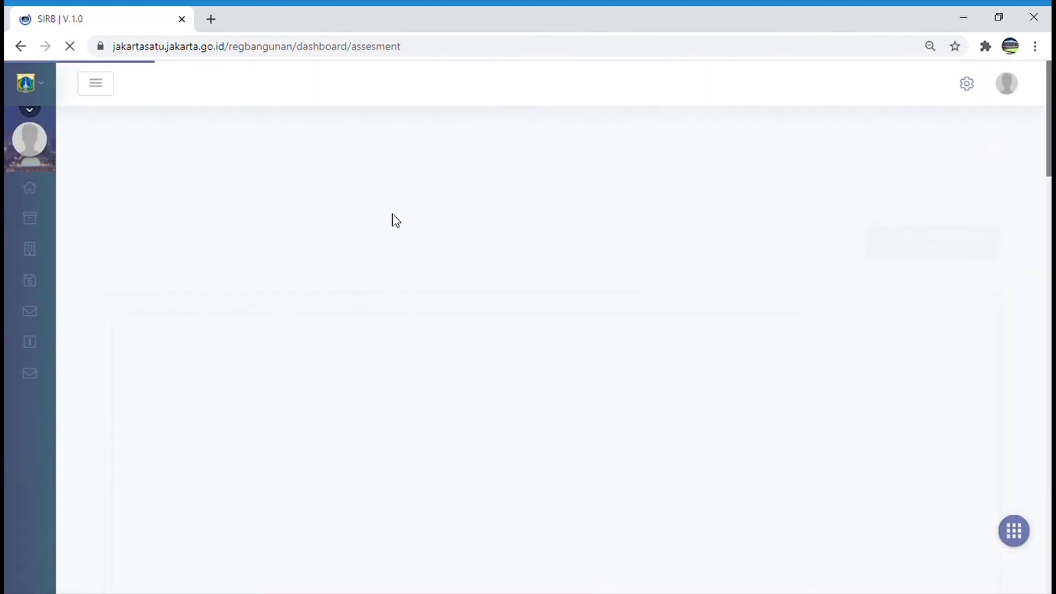
pyautogui.click(231, 184)
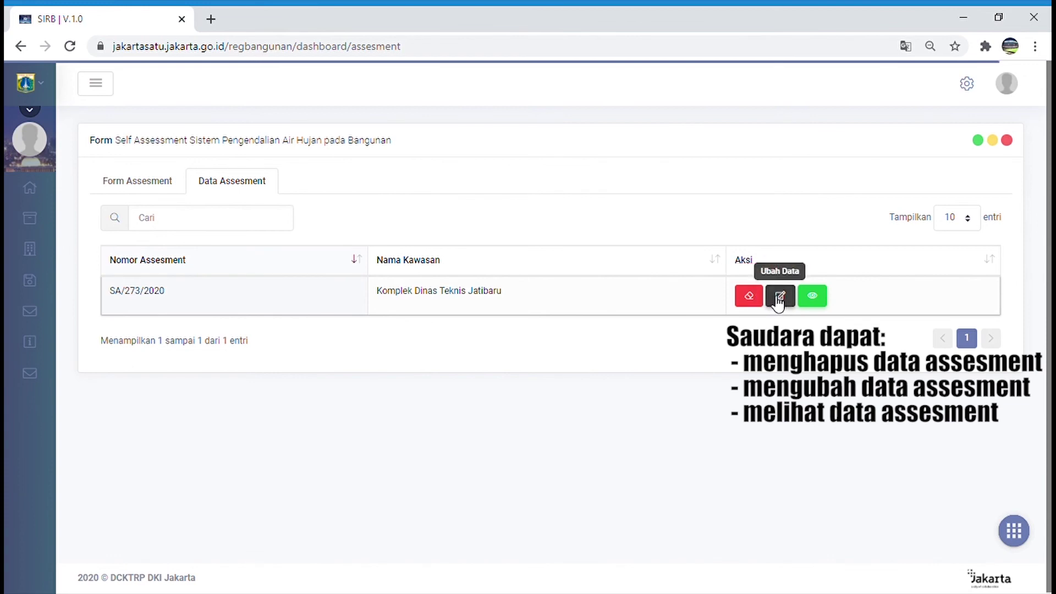
pyautogui.click(812, 297)
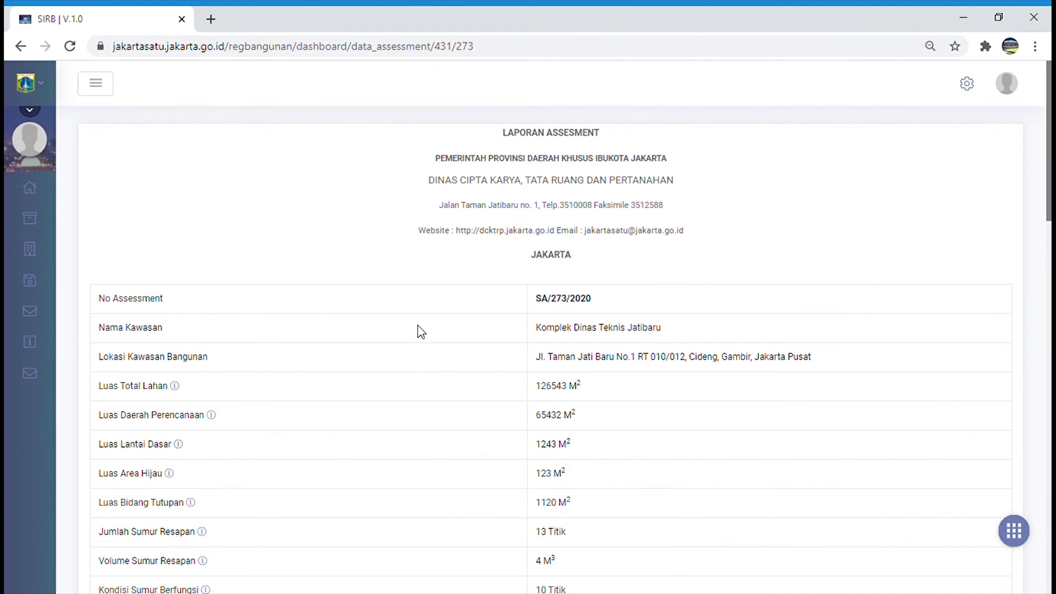
# Review the assessment report from the site and infiltration data through the building, IMB, SLF and other water-control attachments
pyautogui.scroll(-1, 494, 320)
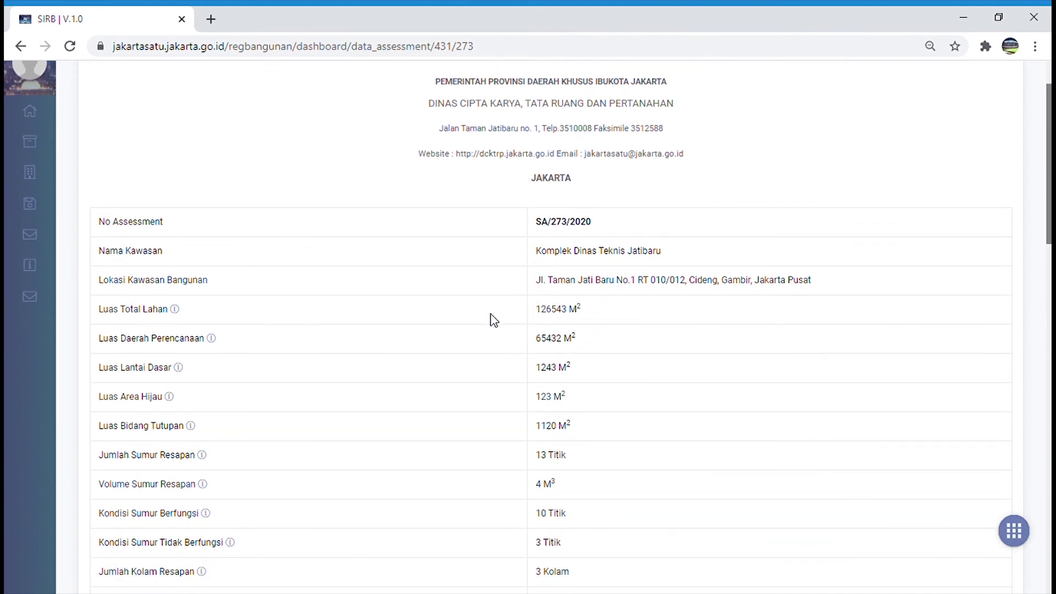
pyautogui.scroll(-3, 494, 320)
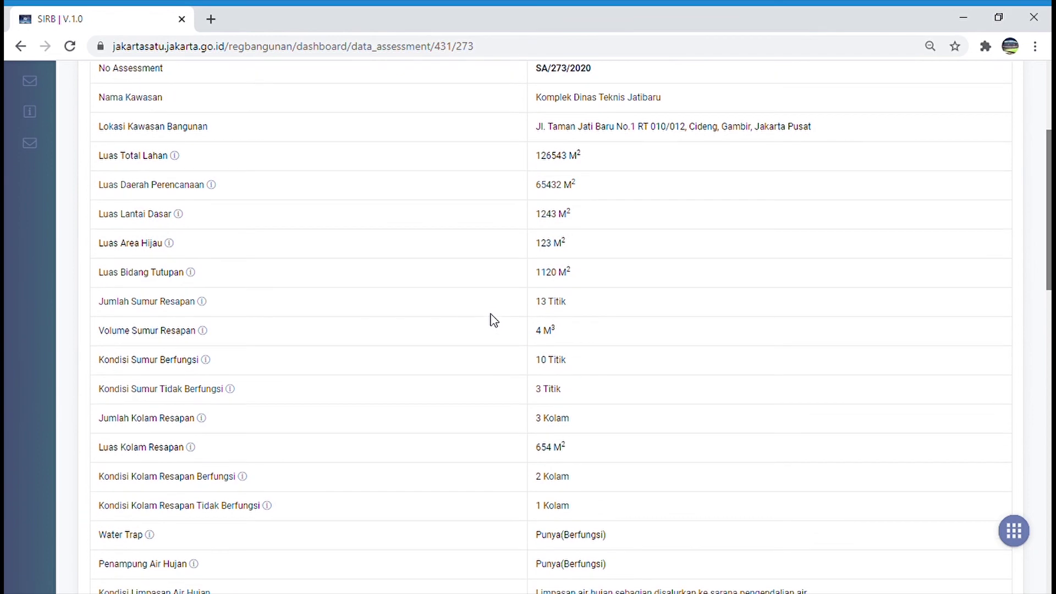
pyautogui.scroll(-1, 494, 320)
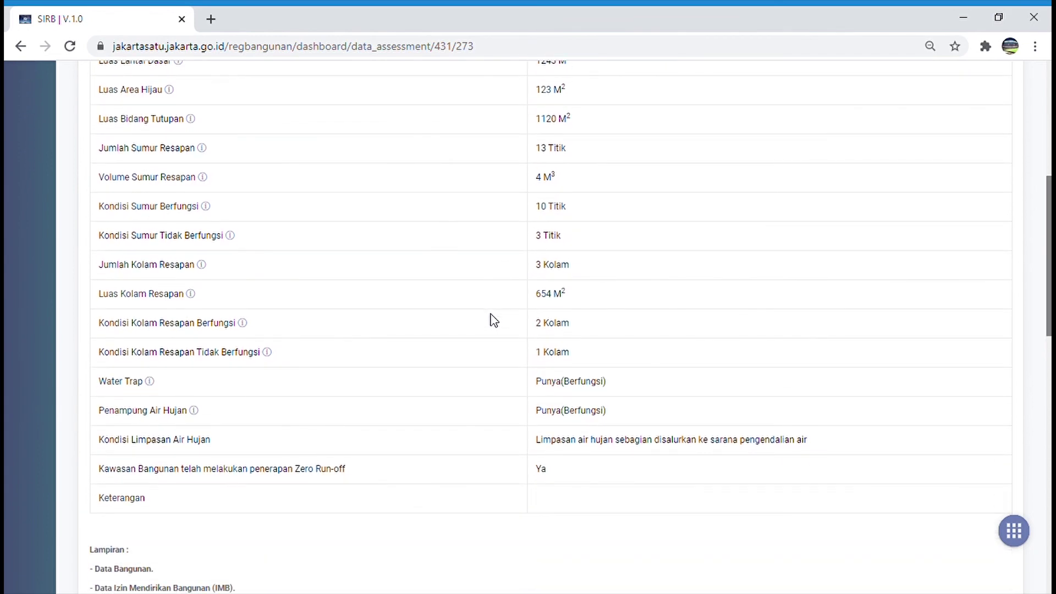
pyautogui.scroll(-1, 494, 320)
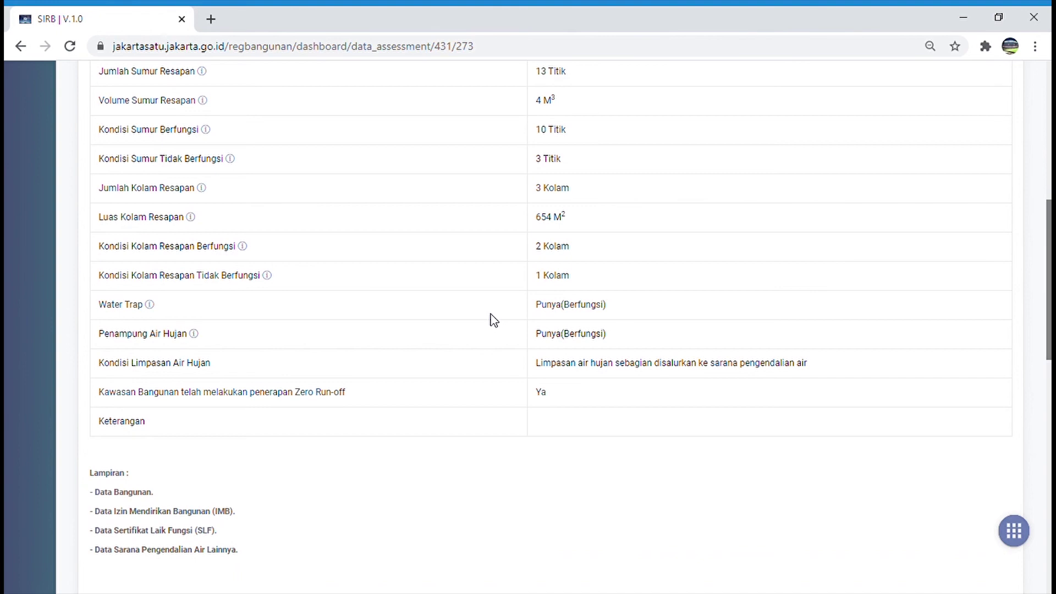
pyautogui.scroll(-1, 494, 320)
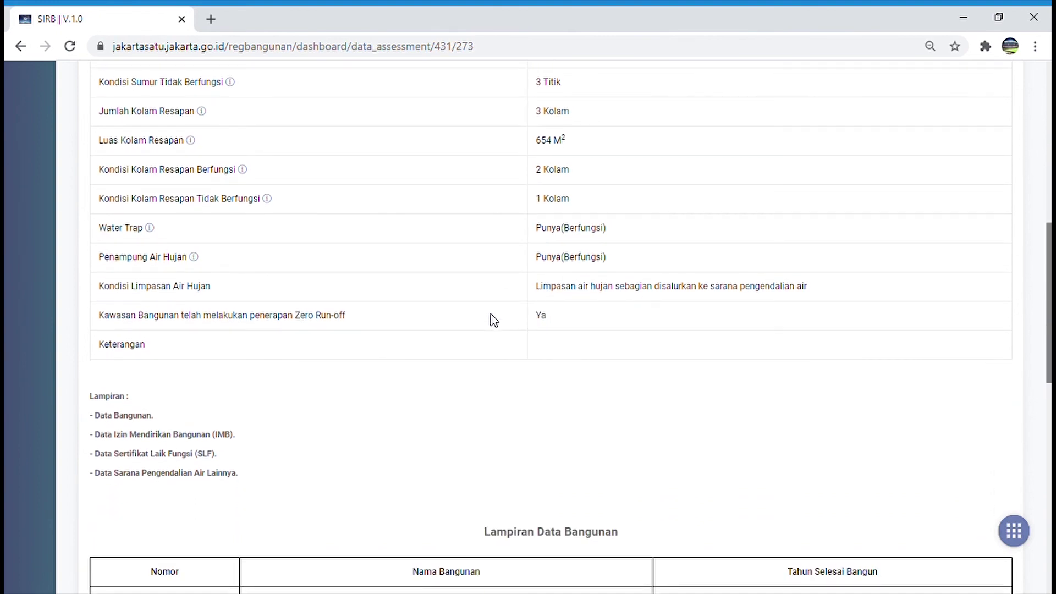
pyautogui.scroll(-2, 494, 320)
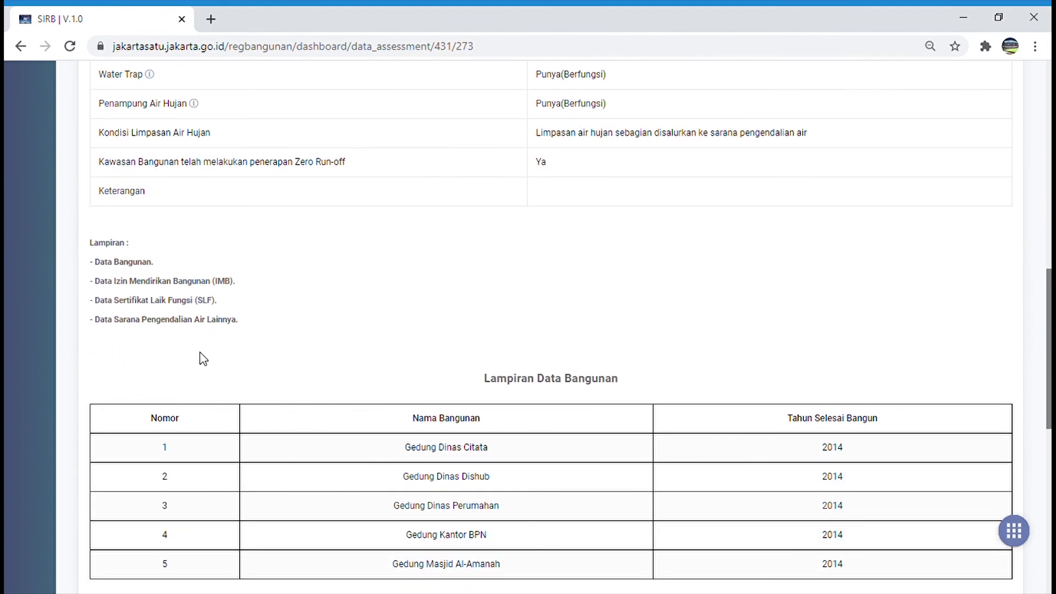
pyautogui.scroll(-1, 250, 348)
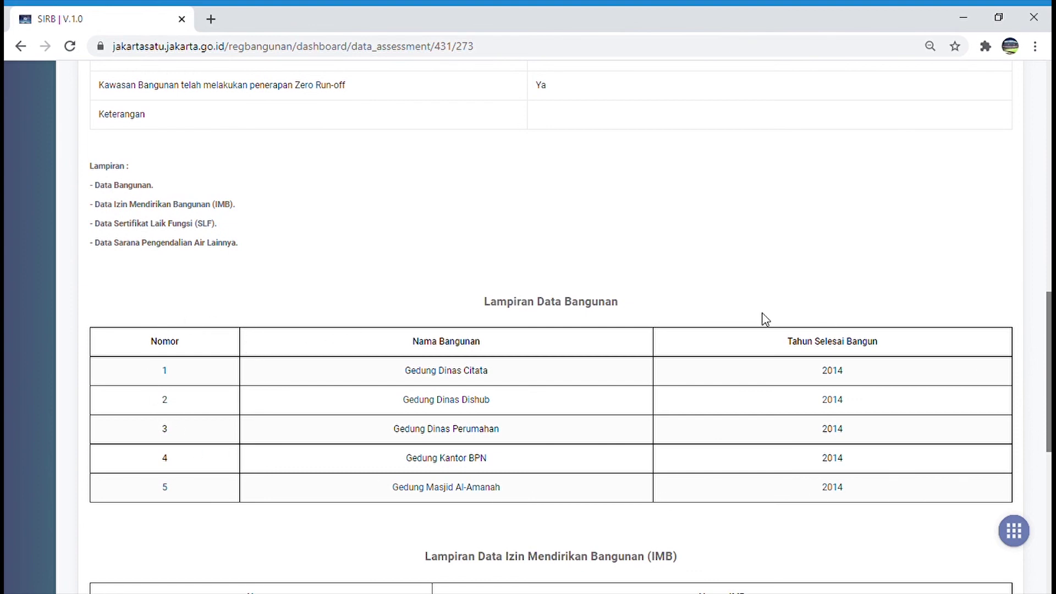
pyautogui.scroll(-3, 323, 332)
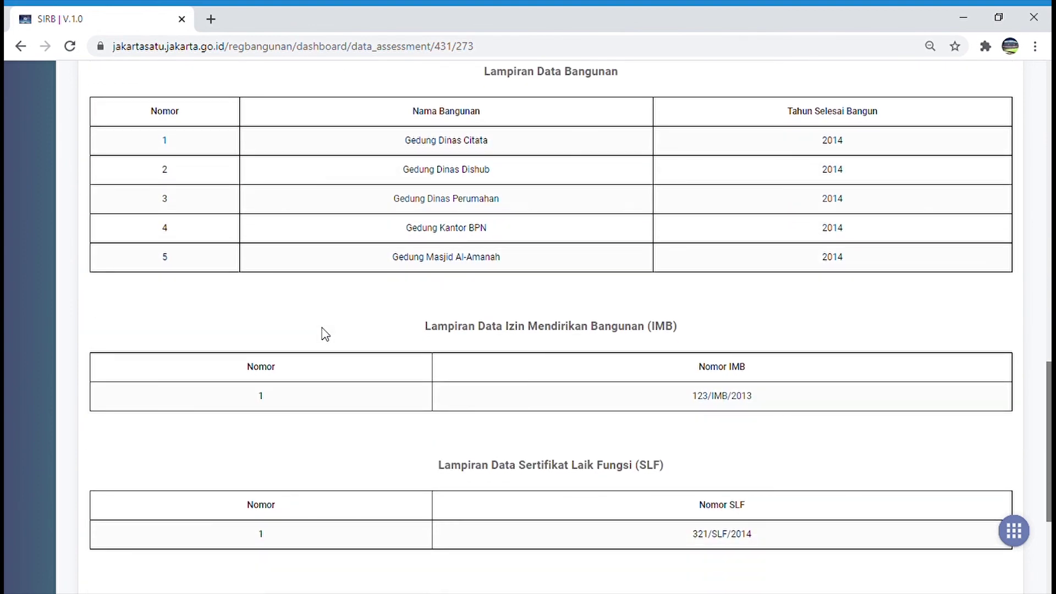
pyautogui.scroll(-2, 325, 334)
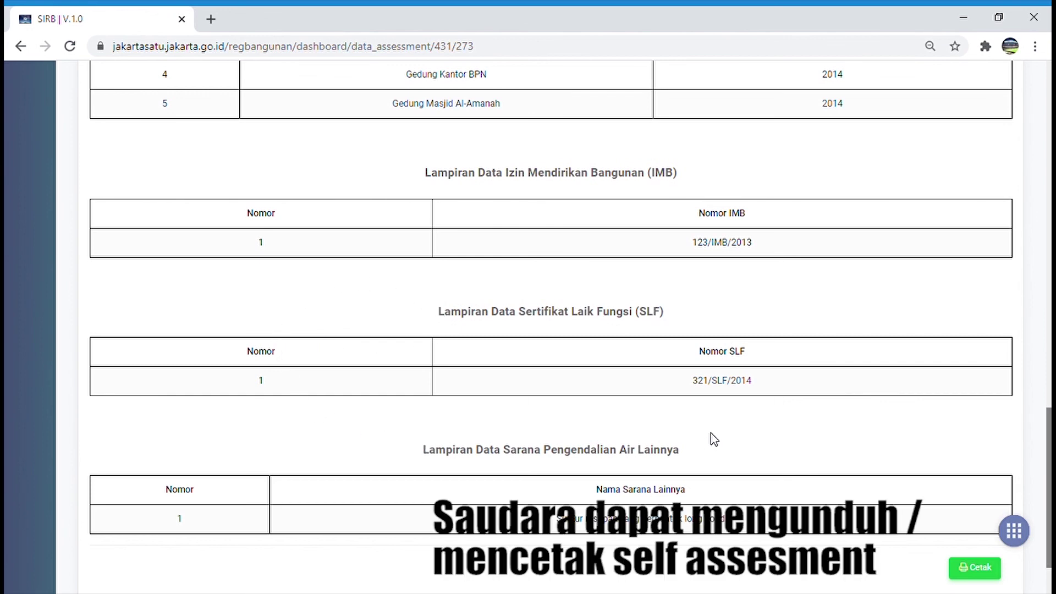
# Generate the printable PDF of the assessment report and check its pages through to the last attachment table
pyautogui.click(994, 575)
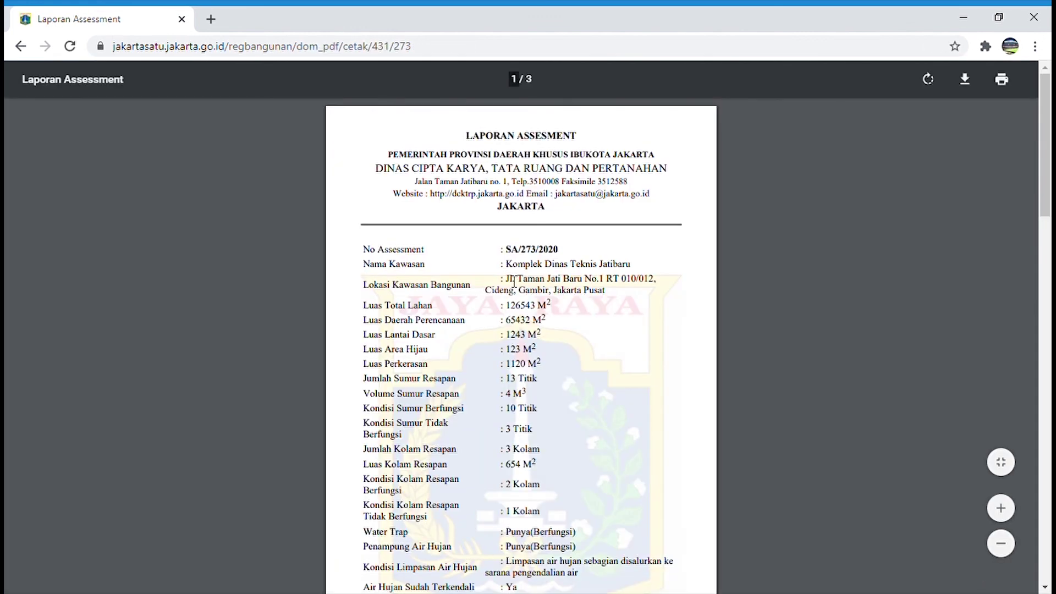
pyautogui.scroll(-10, 513, 280)
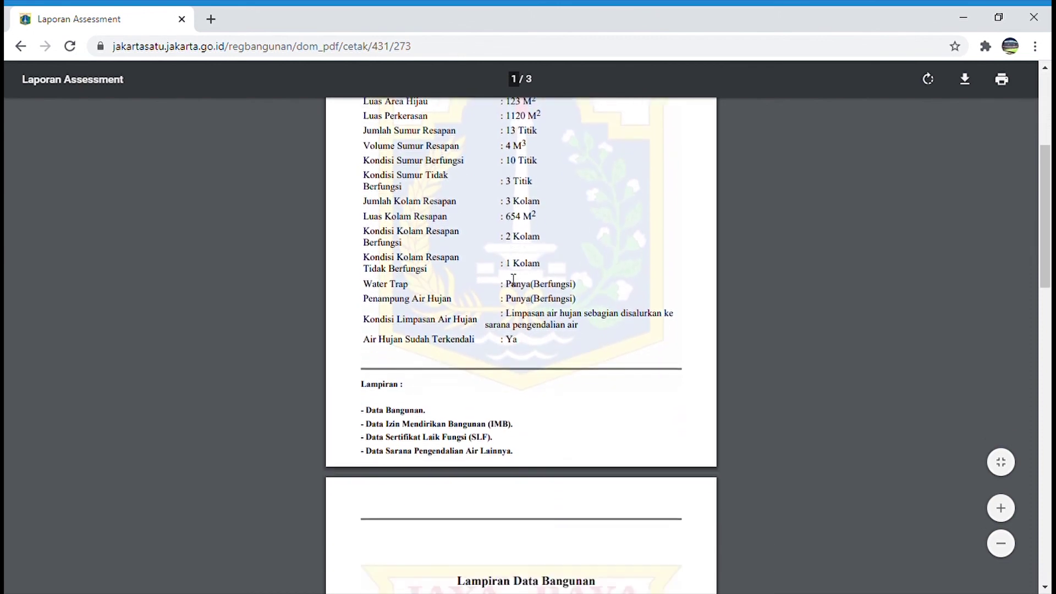
pyautogui.scroll(-8, 513, 280)
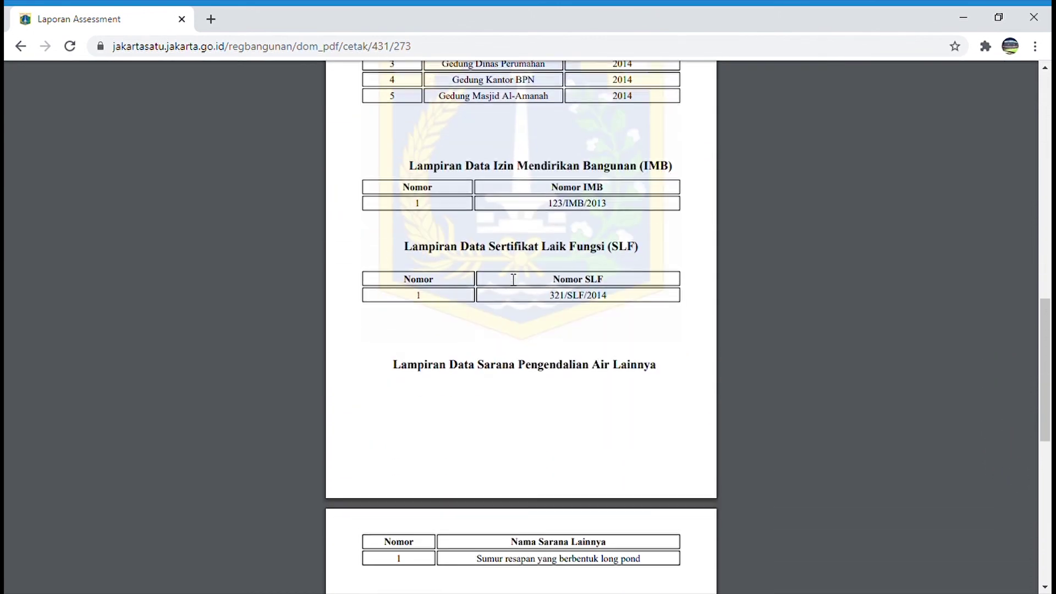
pyautogui.scroll(-6, 513, 280)
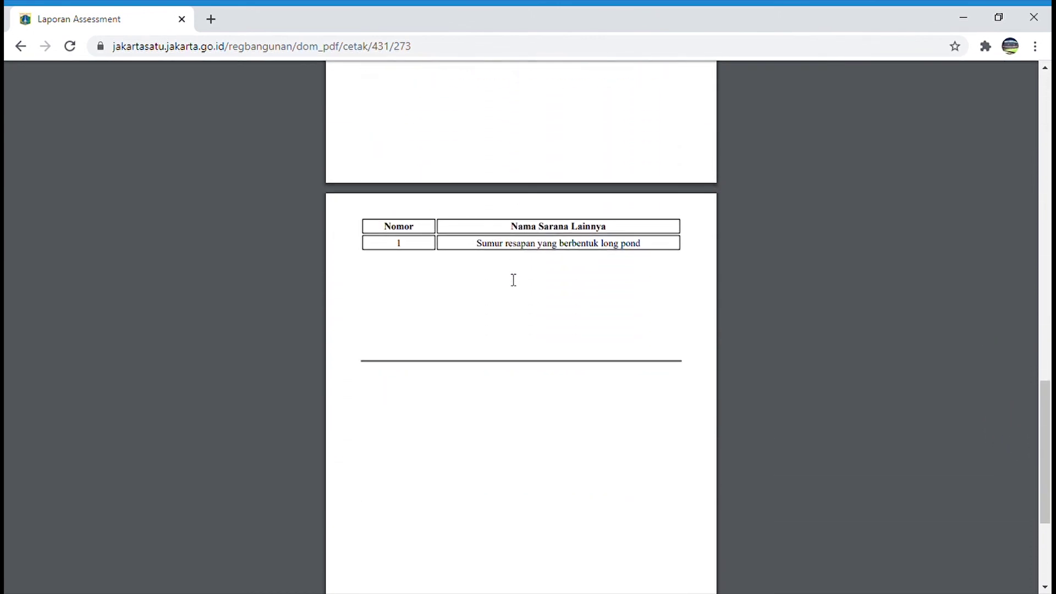